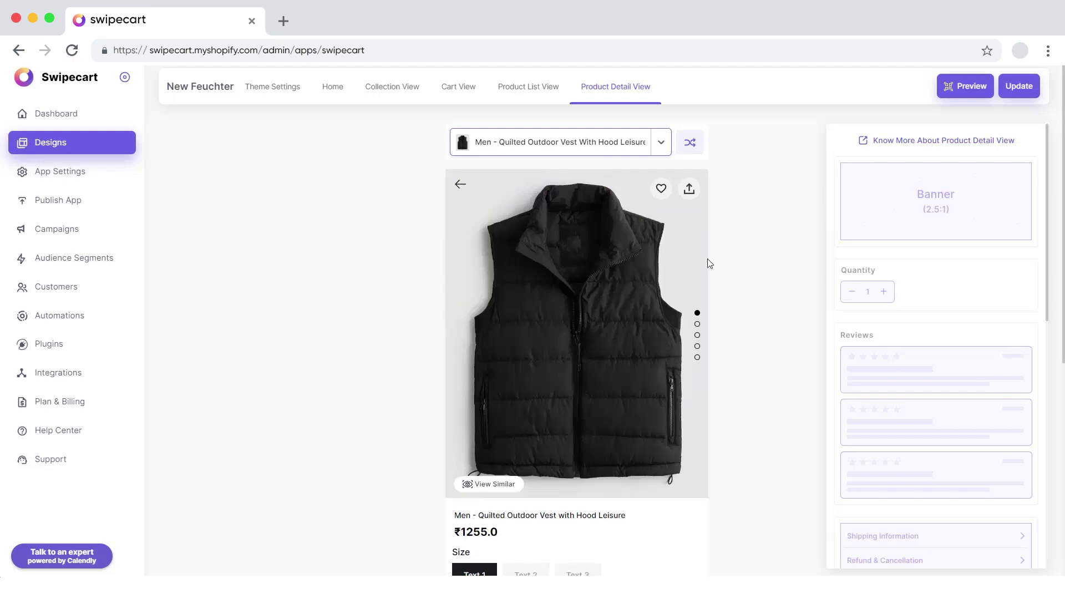
Step: Switch the product image view to Variation 2 and save the selection
click(743, 178)
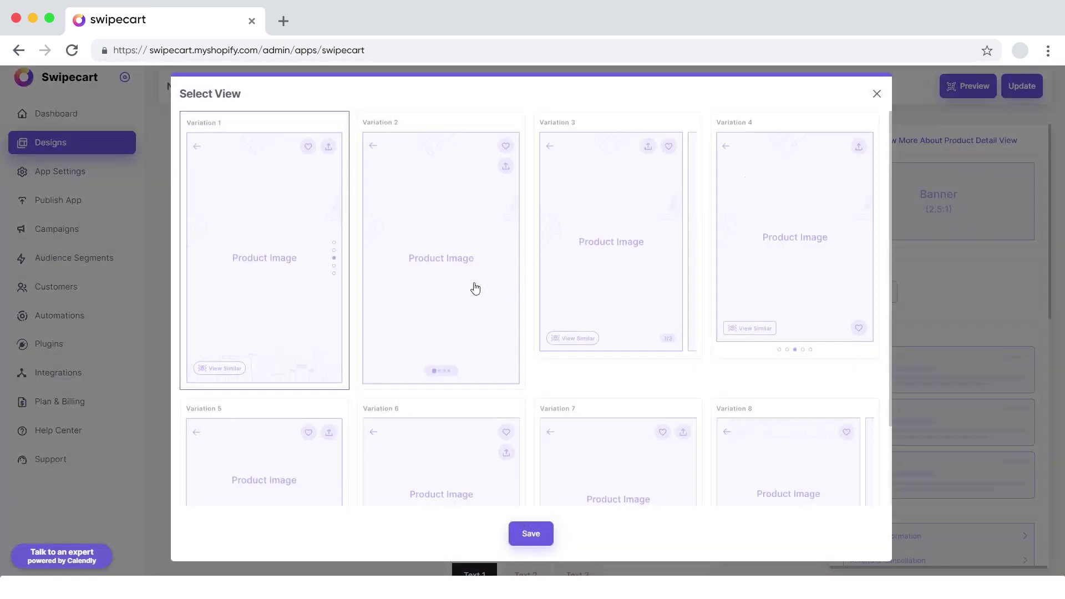
click(475, 288)
scroll(629, 286, down, 3)
scroll(633, 286, up, 3)
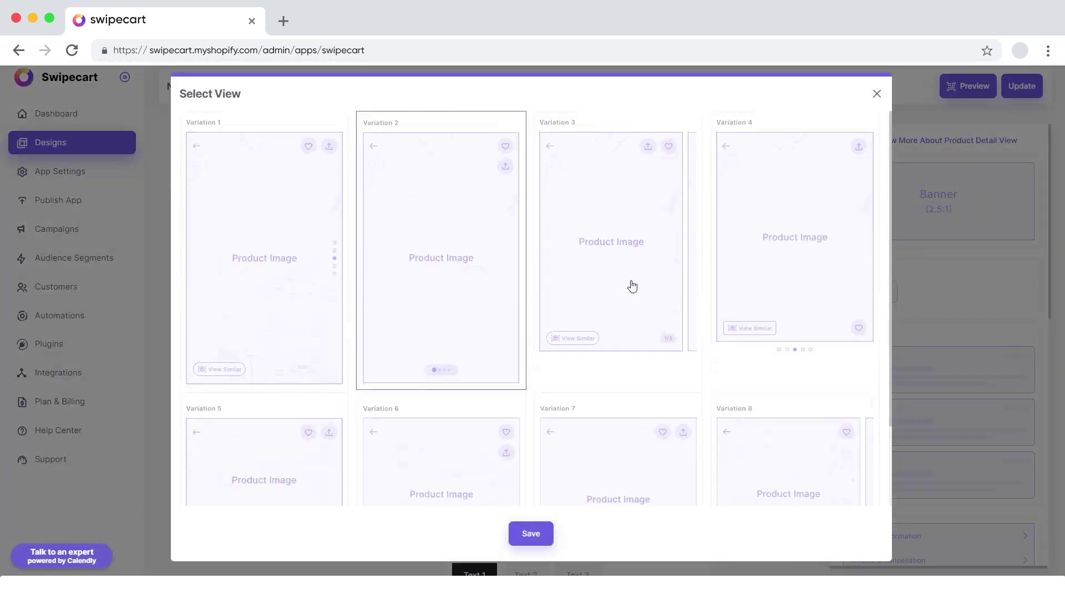
click(531, 533)
Step: Edit the product image style, setting the icon color to light grey #e8e8e8 and the icon background color to #666666
mouse_move(700, 375)
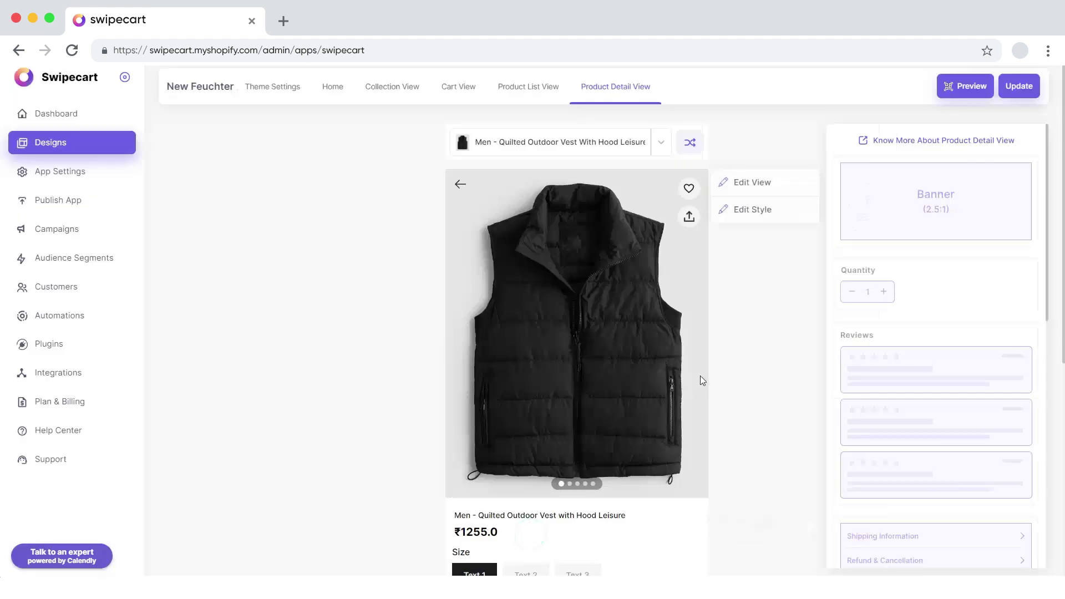
click(750, 209)
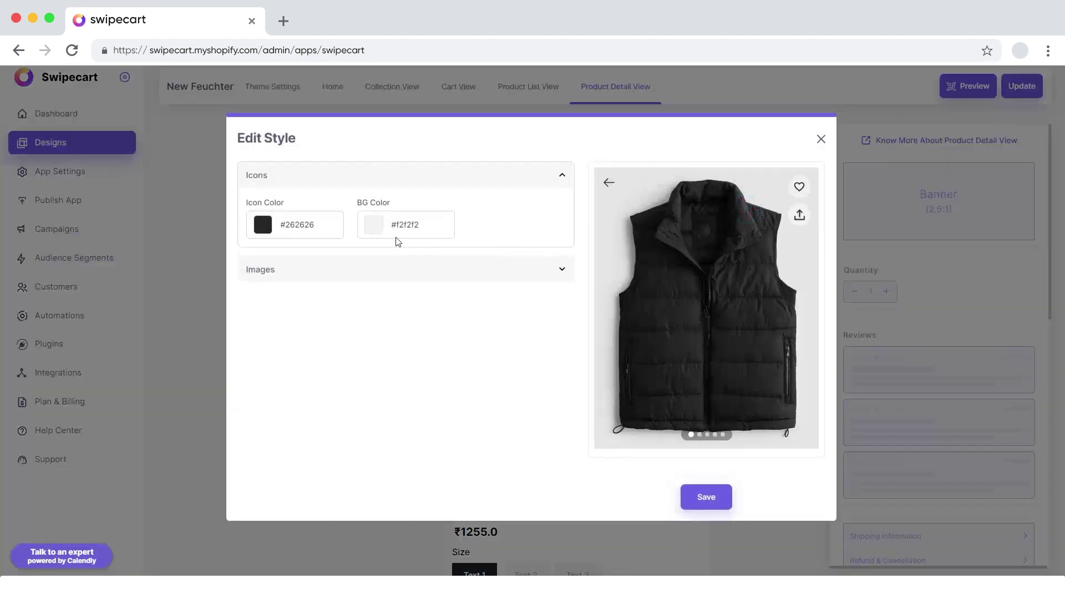
click(257, 226)
drag(257, 299, 357, 256)
drag(303, 324, 332, 324)
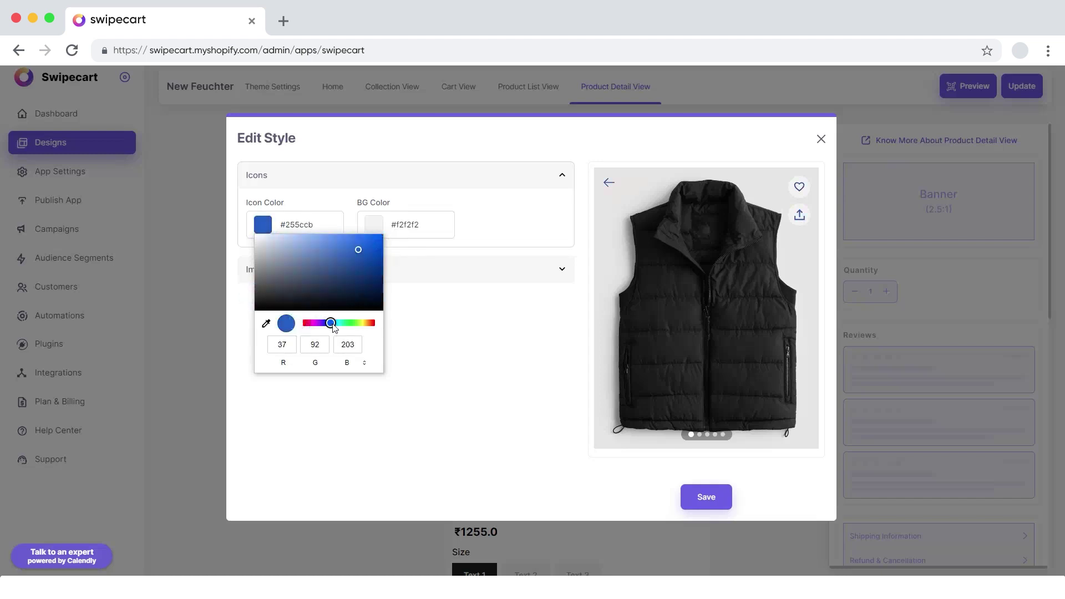
click(385, 225)
drag(369, 241, 255, 234)
click(263, 232)
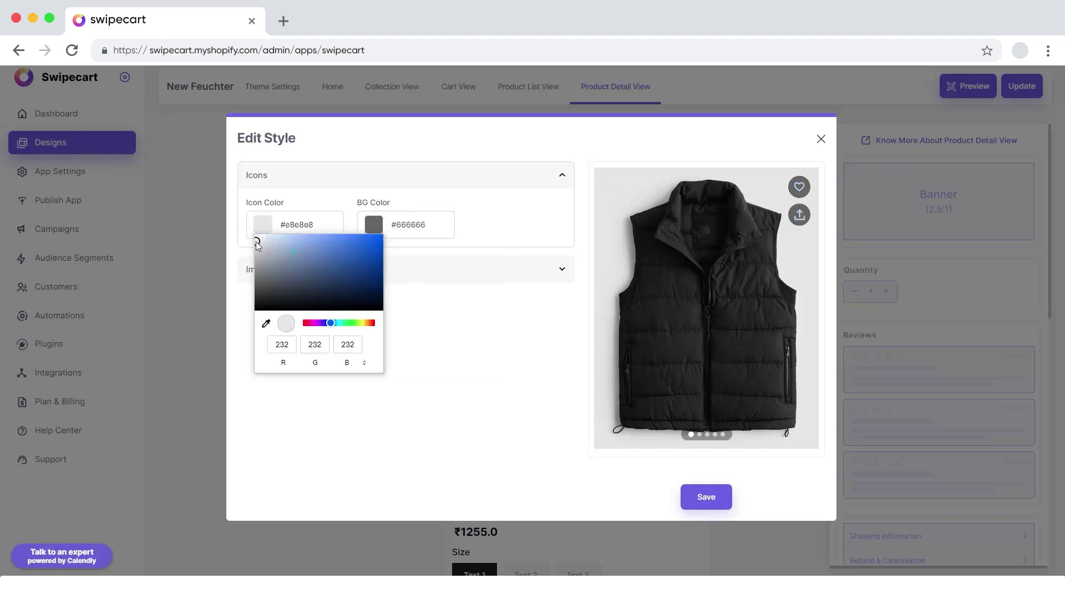
Step: Set the product images to Cover with dynamic image height and a minimum height of 40, and save the style
click(559, 272)
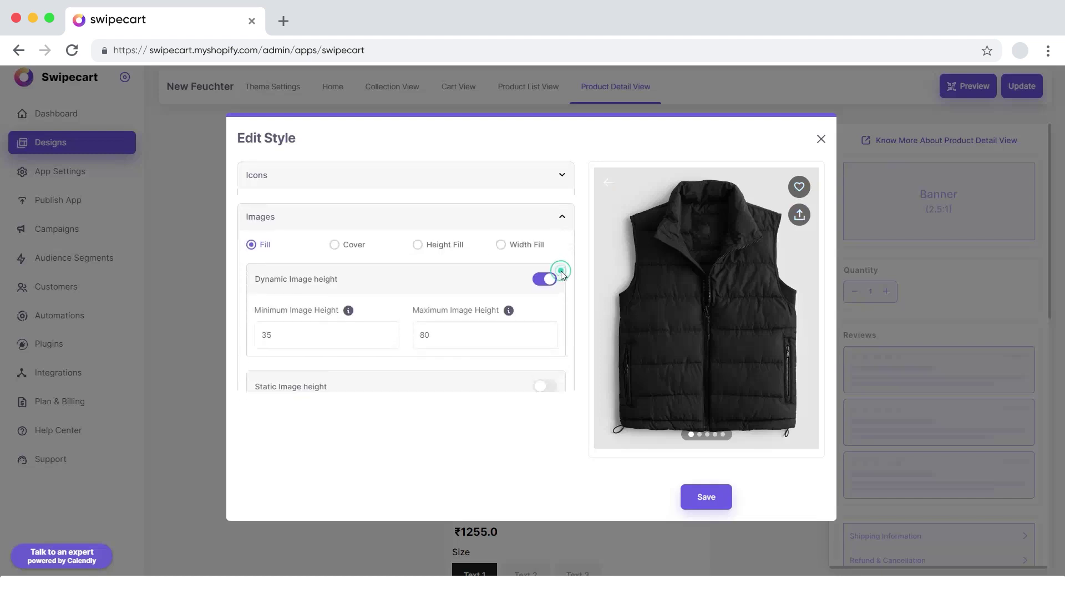
click(336, 240)
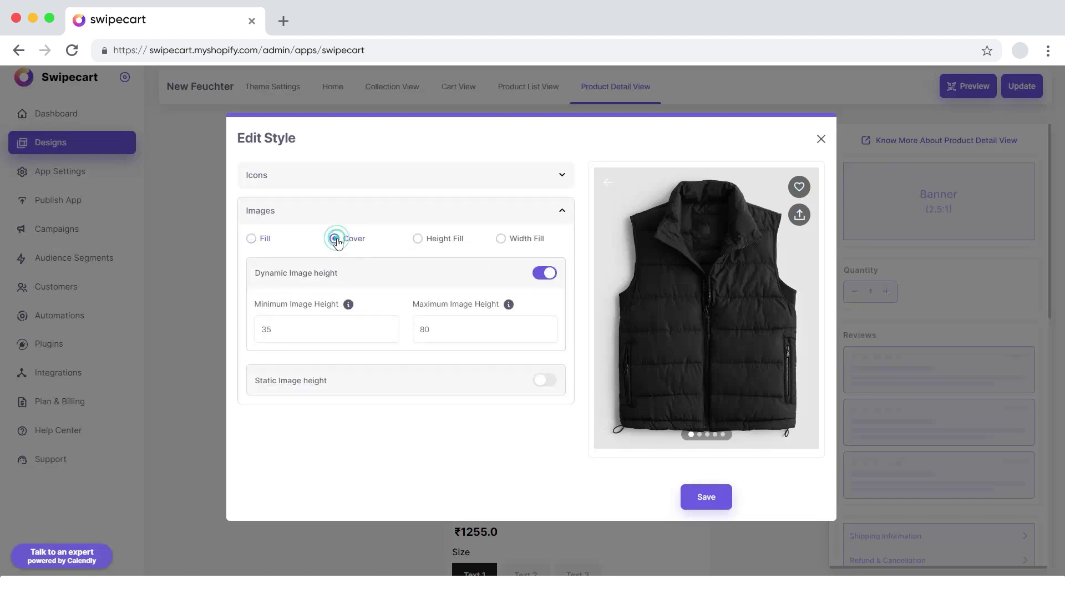
double_click(265, 330)
text(40)
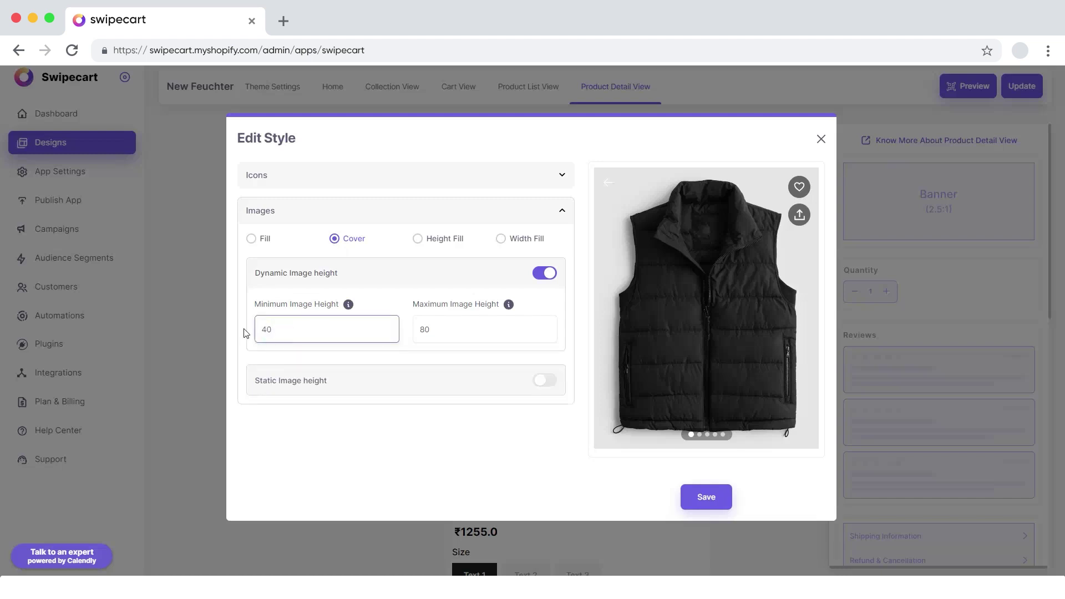
click(545, 381)
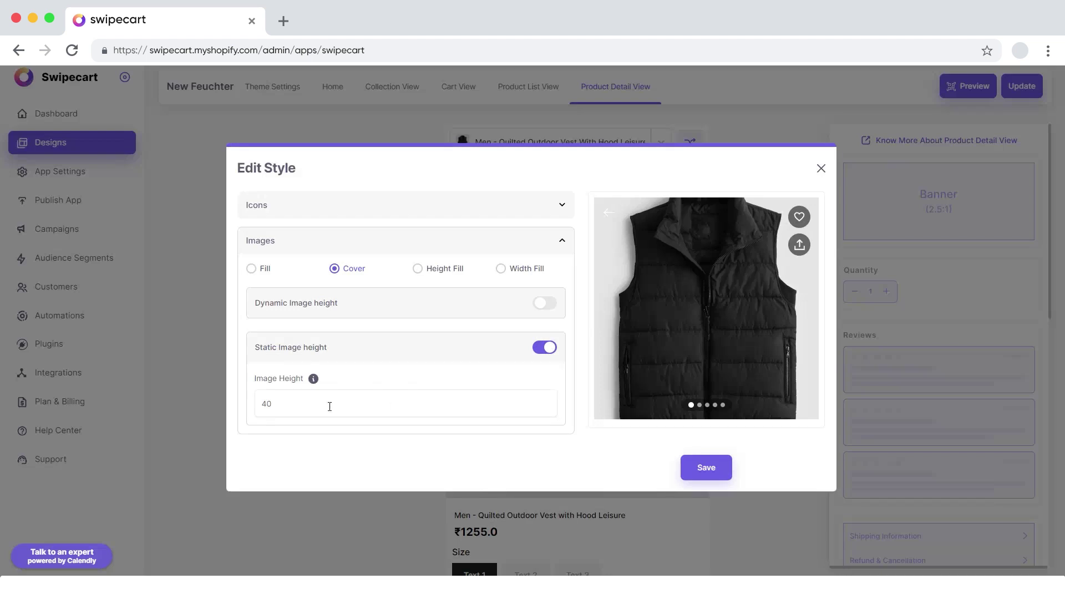
click(545, 304)
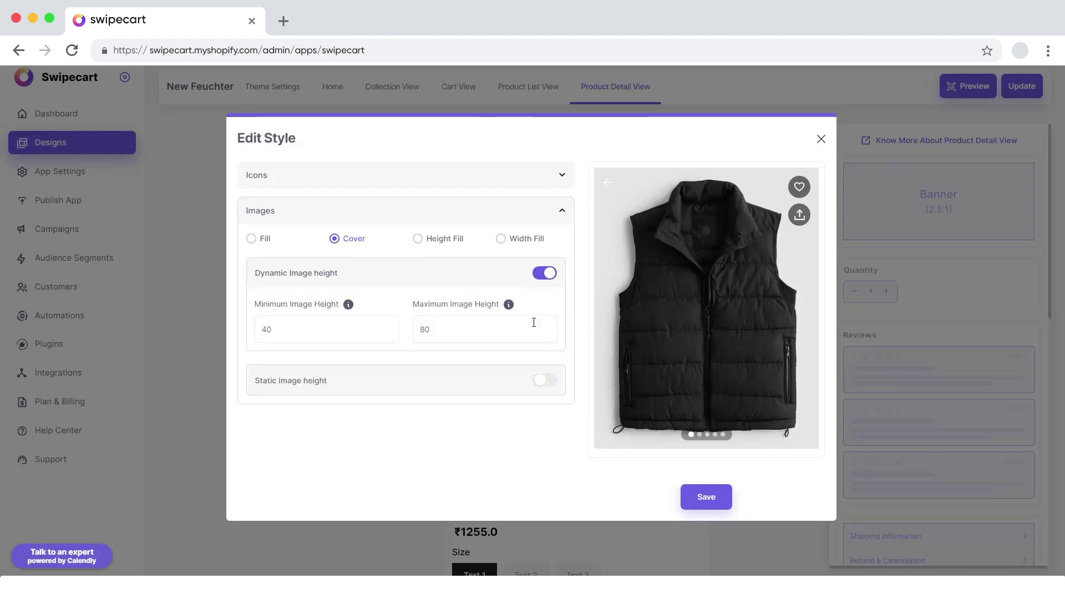
click(708, 495)
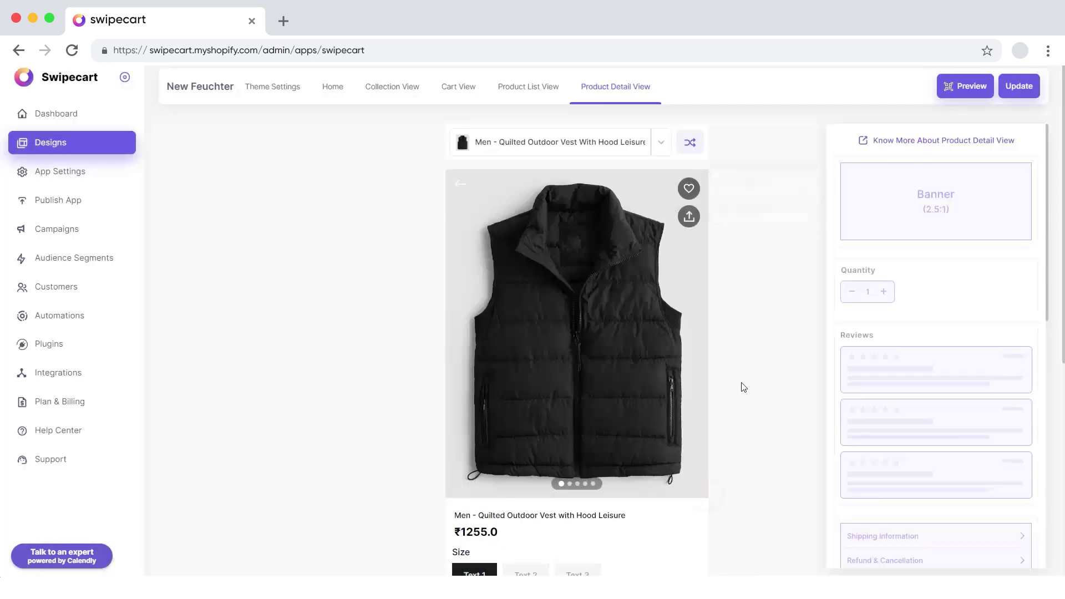
Step: Edit the product title style, setting its font size to 12 and letter spacing to 1
scroll(744, 387, down, 2)
mouse_move(625, 399)
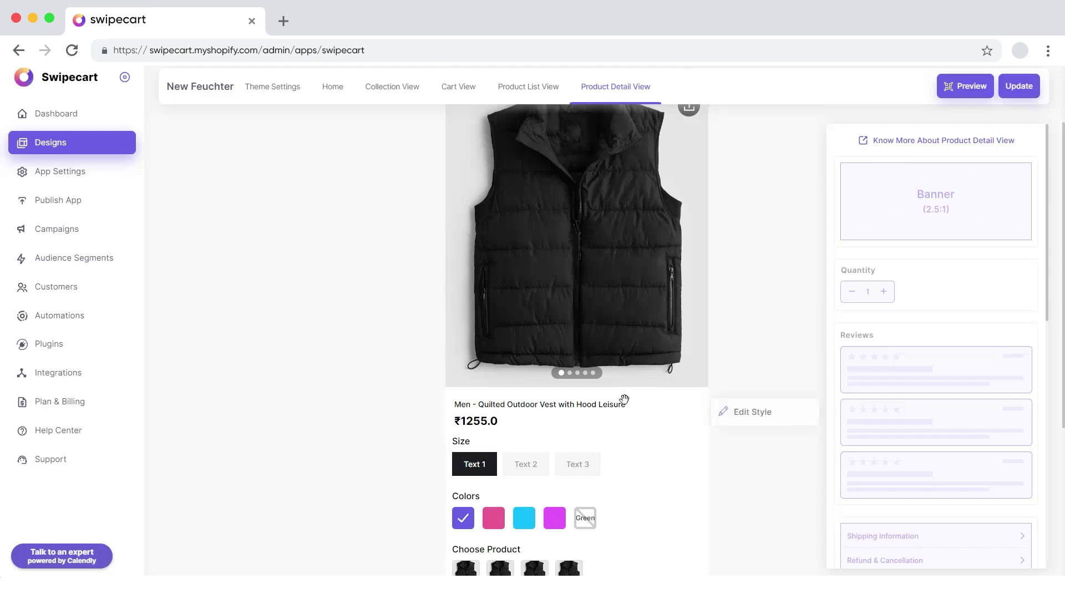
click(734, 414)
double_click(221, 265)
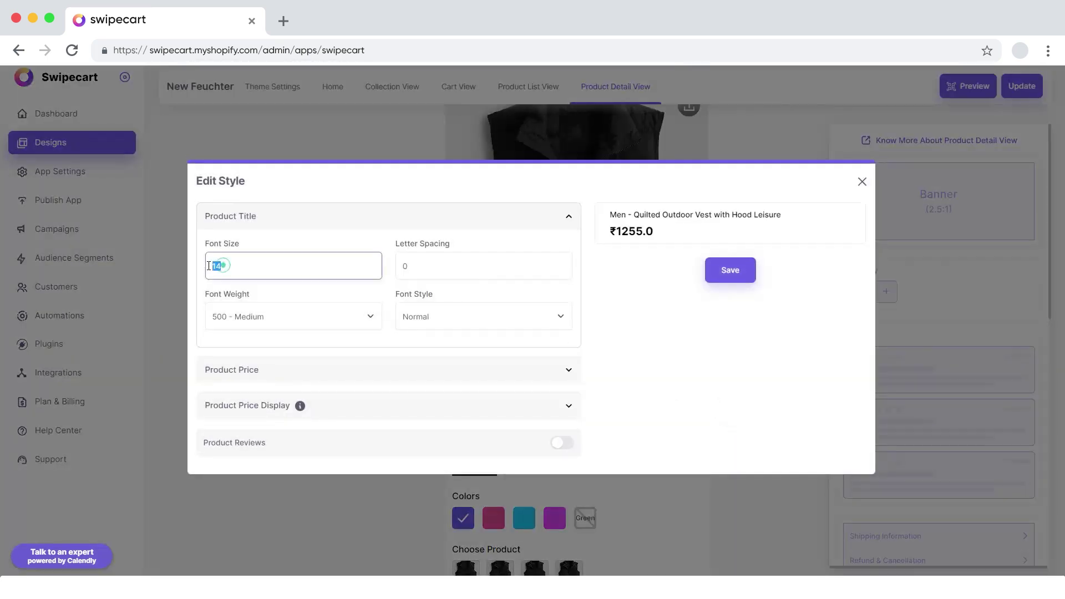
text(1)
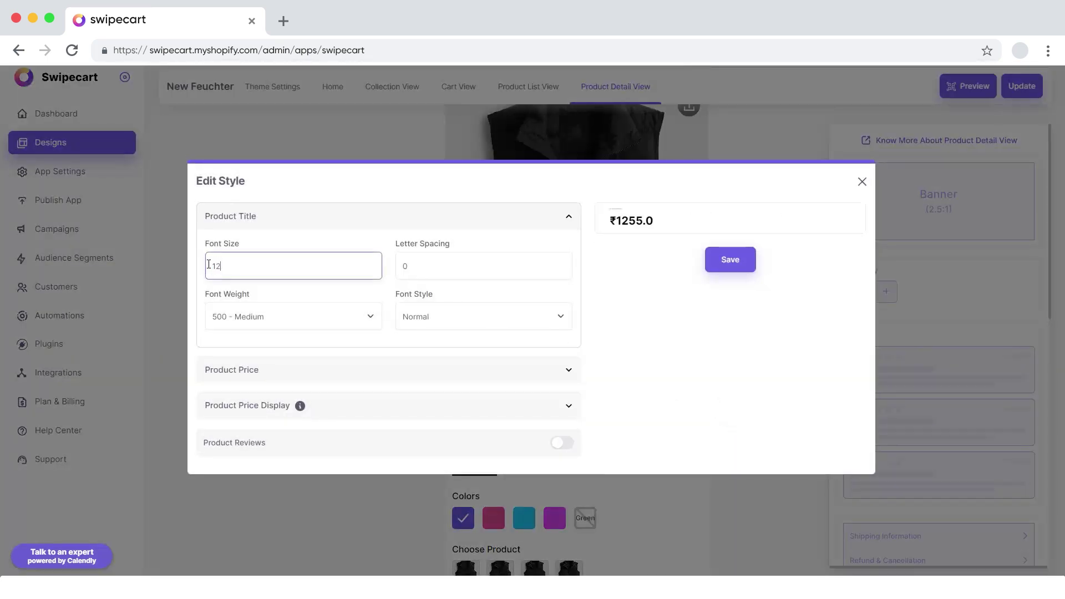
click(444, 255)
double_click(445, 255)
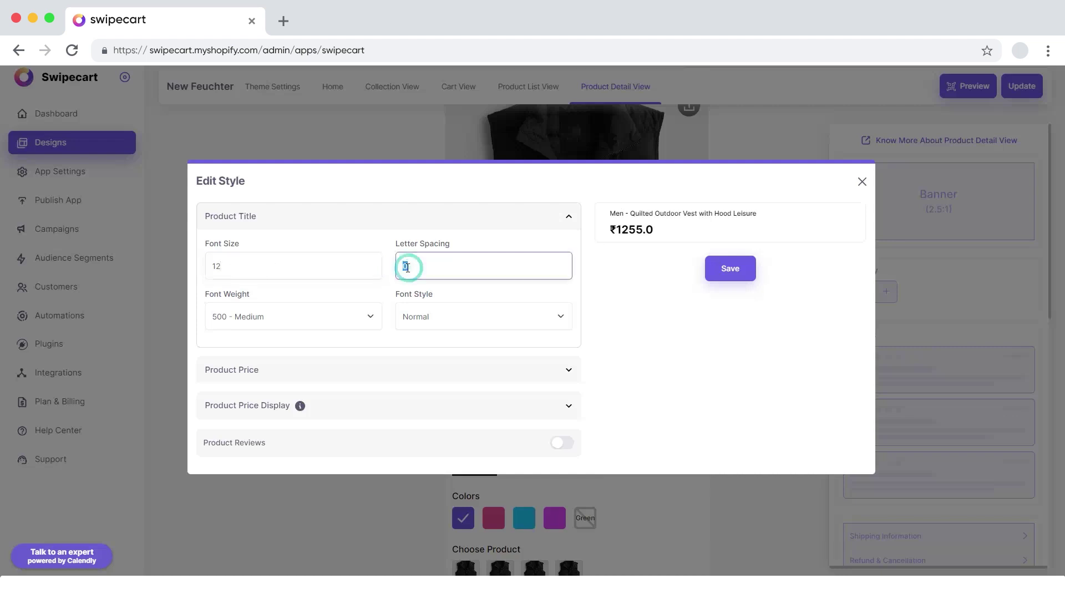
text(1)
Step: Set the product title's font weight to 600 - Semi Bold and keep its font style on Normal
click(301, 322)
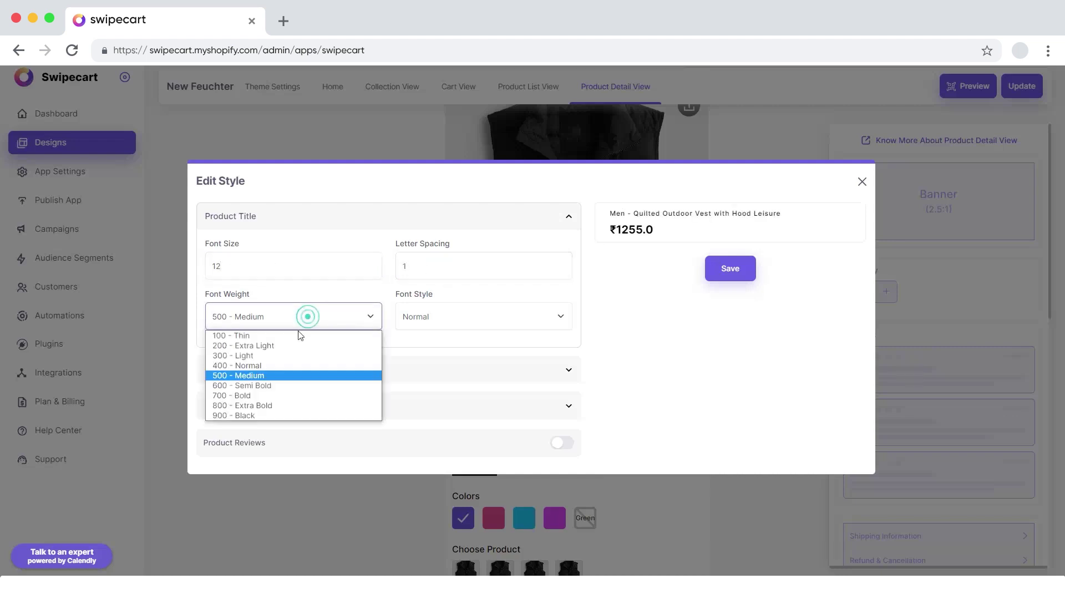
click(270, 387)
click(449, 315)
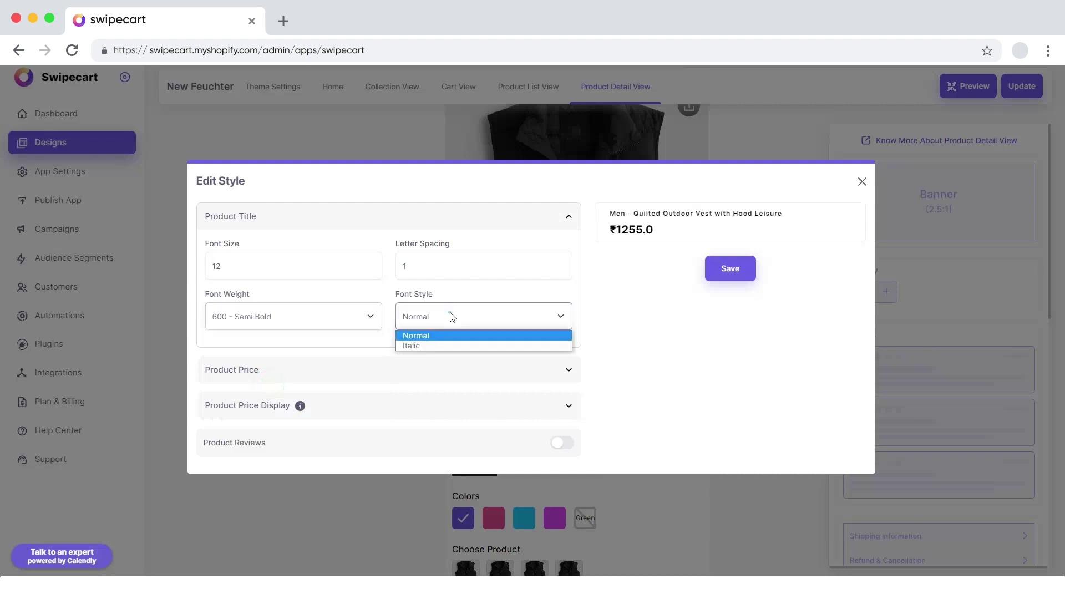
click(426, 347)
click(435, 306)
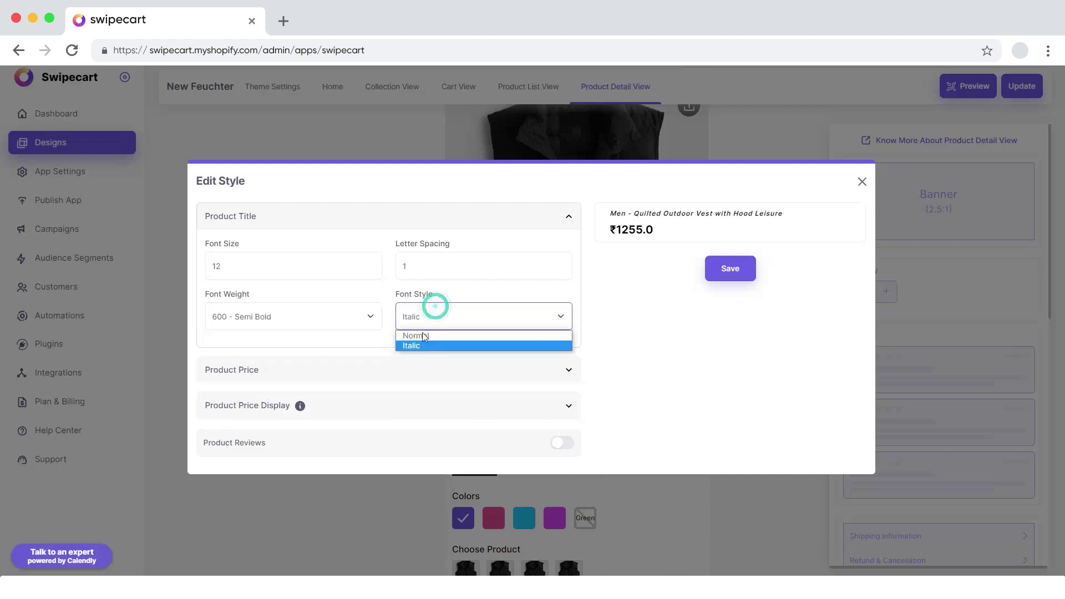
click(422, 334)
Step: Set the product price's font size to 25 and letter spacing to 1
click(326, 369)
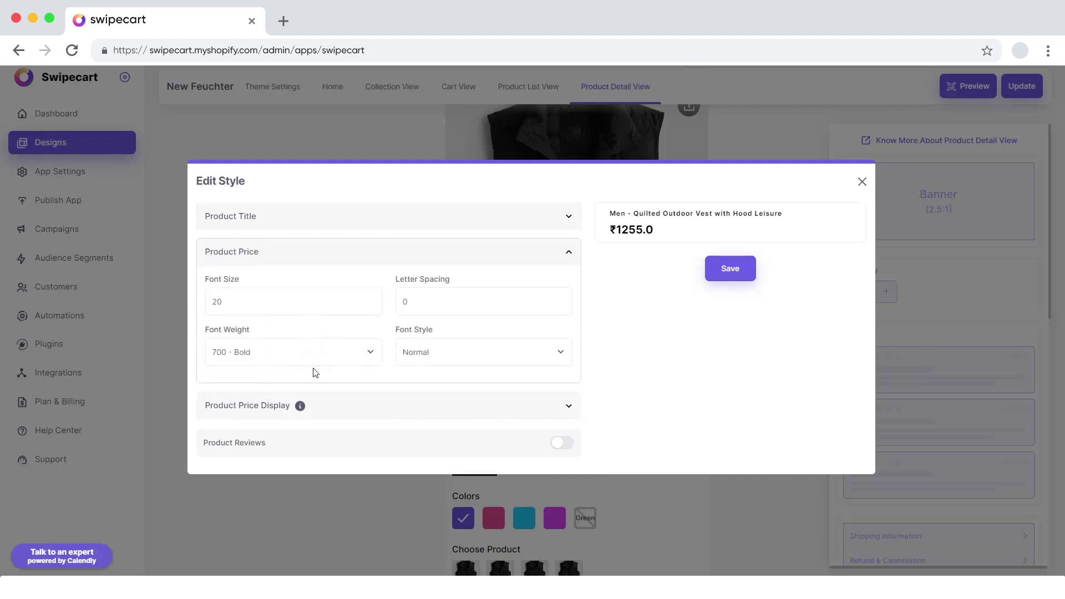
drag(226, 304, 215, 301)
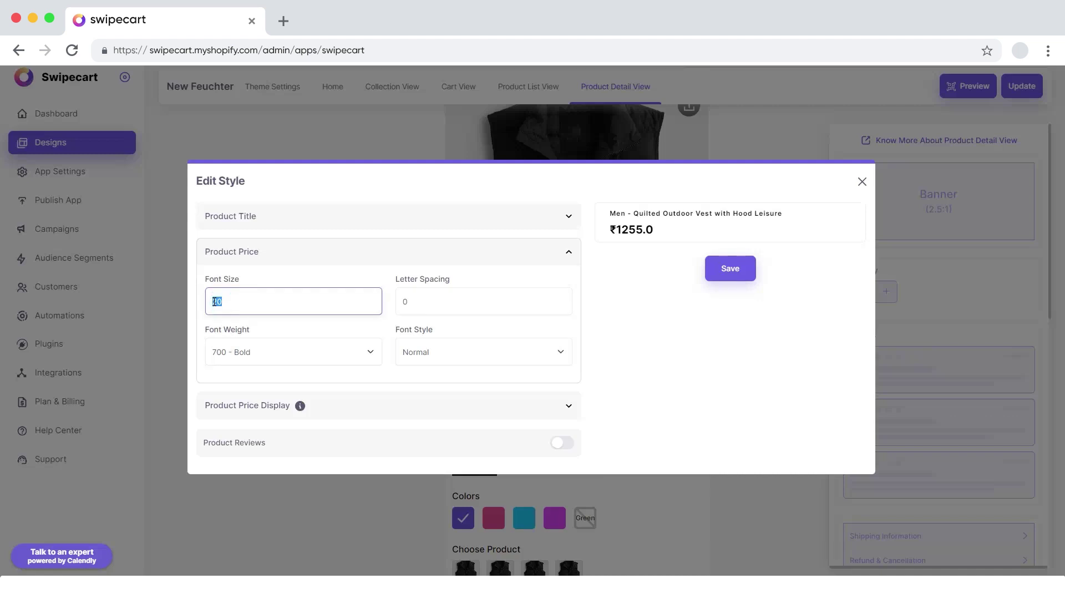
text(25)
drag(407, 303, 397, 303)
text(5)
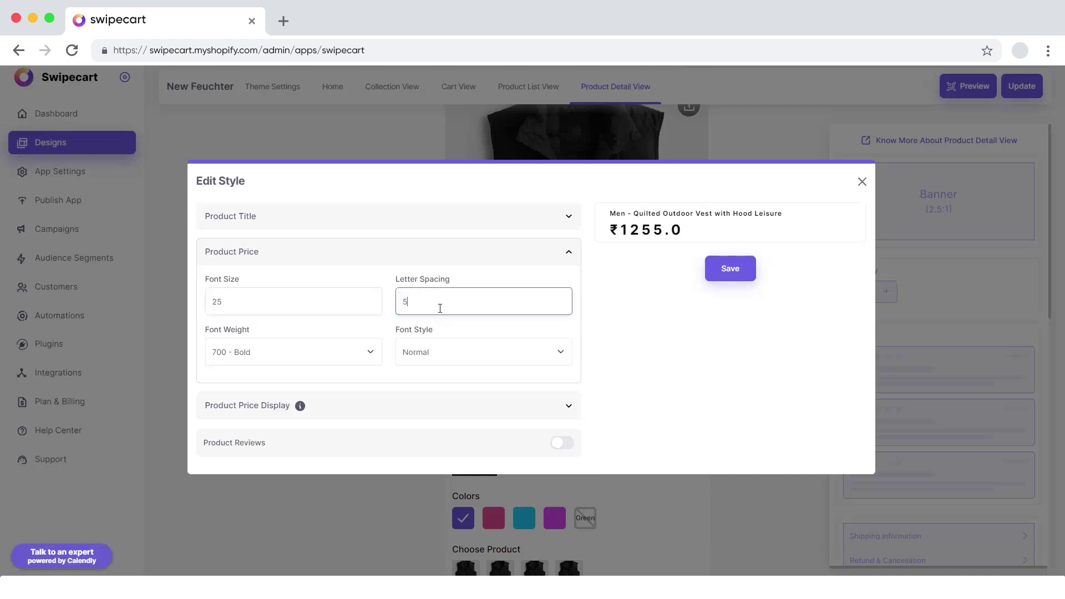
key(BackSpace)
text(1)
Step: Set the product price's font weight to 600 - Semi Bold with the Normal font style
click(319, 351)
click(287, 425)
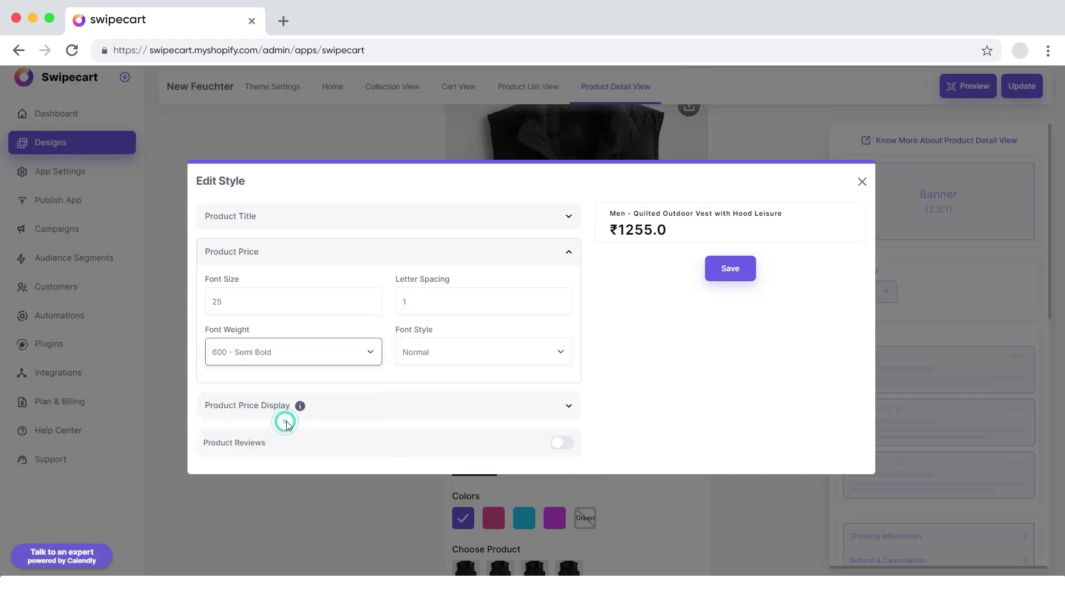
click(433, 351)
click(423, 380)
click(440, 352)
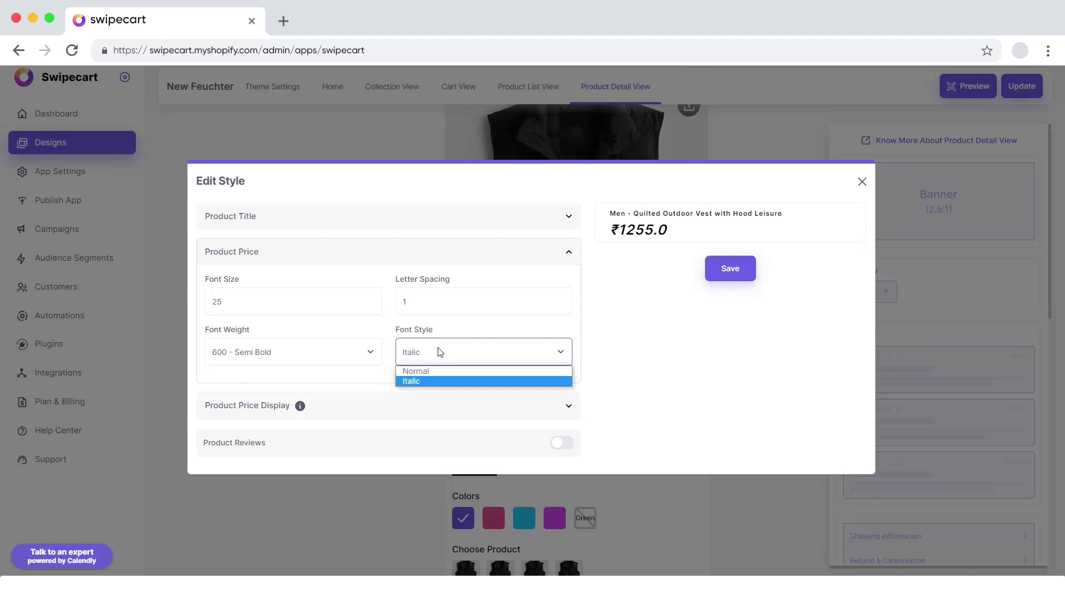
click(421, 370)
Step: Enable the strike-through price display and choose the price-first variant with a square green 50% off badge
click(568, 406)
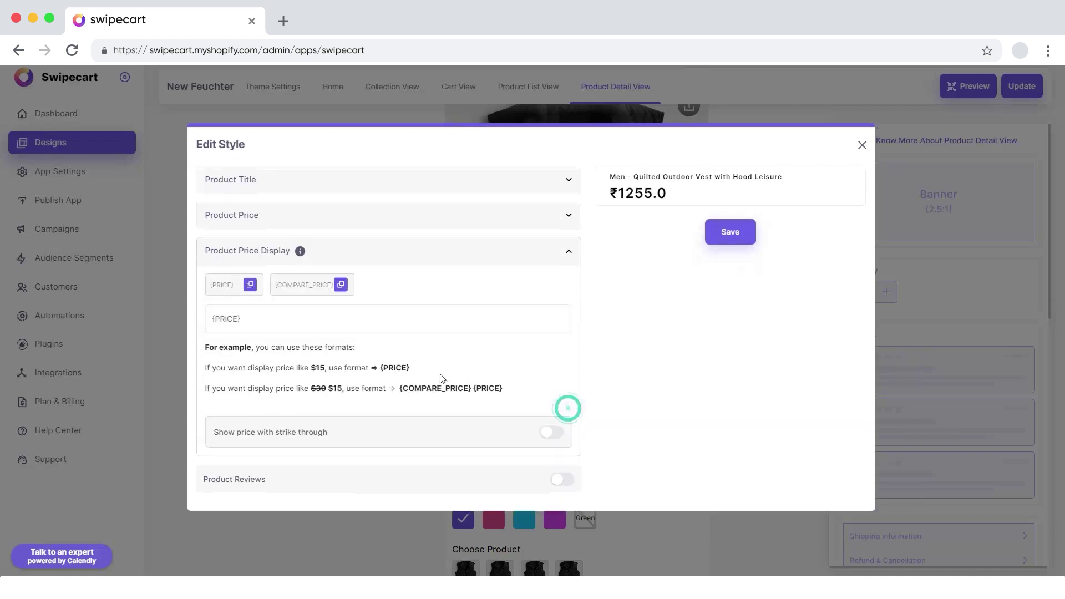
click(549, 433)
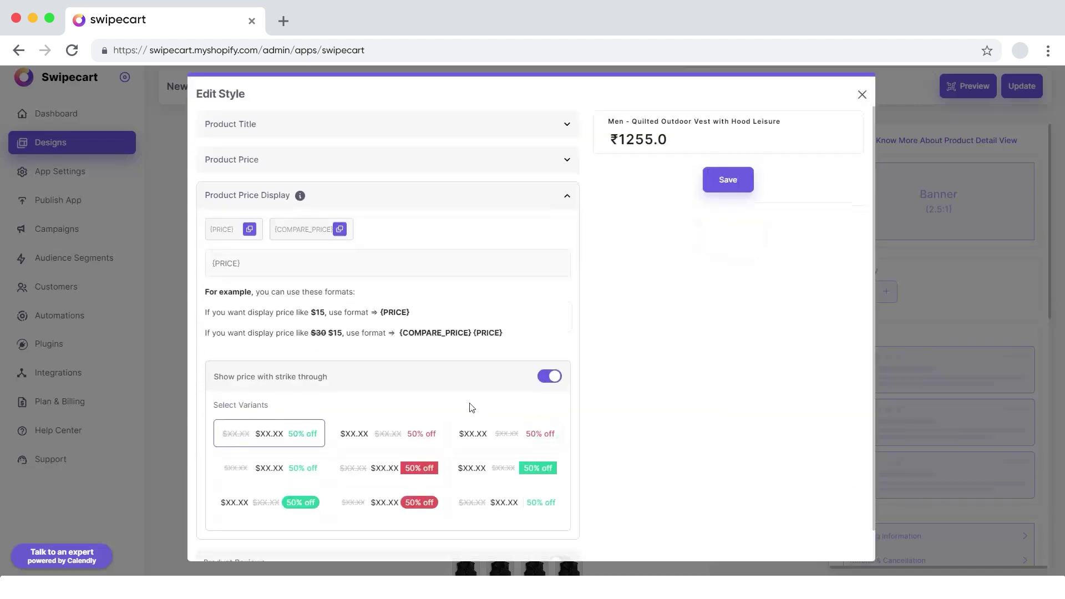
scroll(544, 434, down, 2)
click(495, 435)
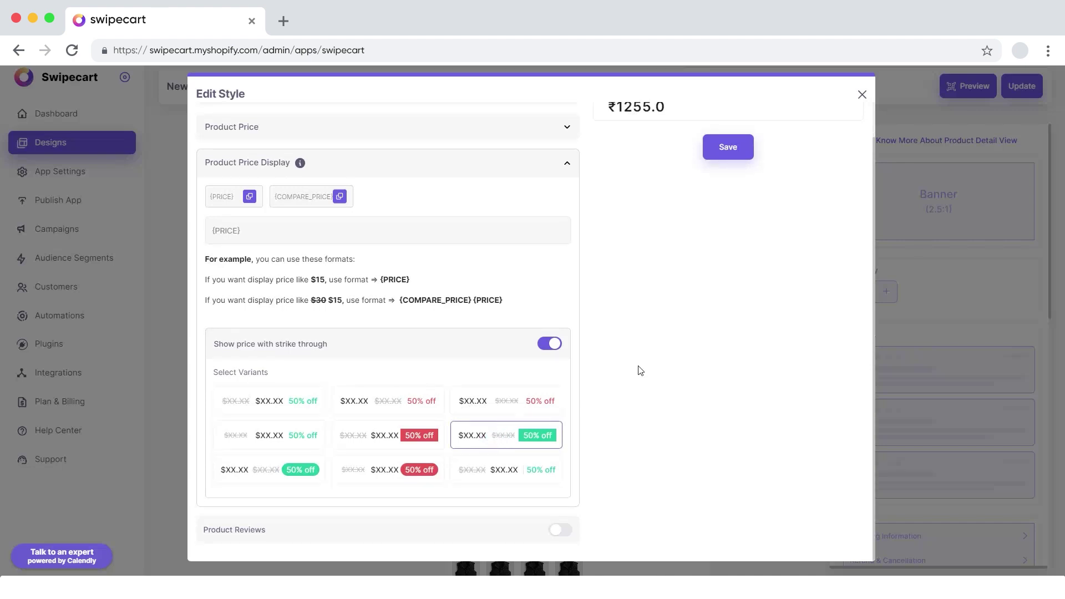
scroll(638, 369, up, 1)
scroll(349, 370, down, 1)
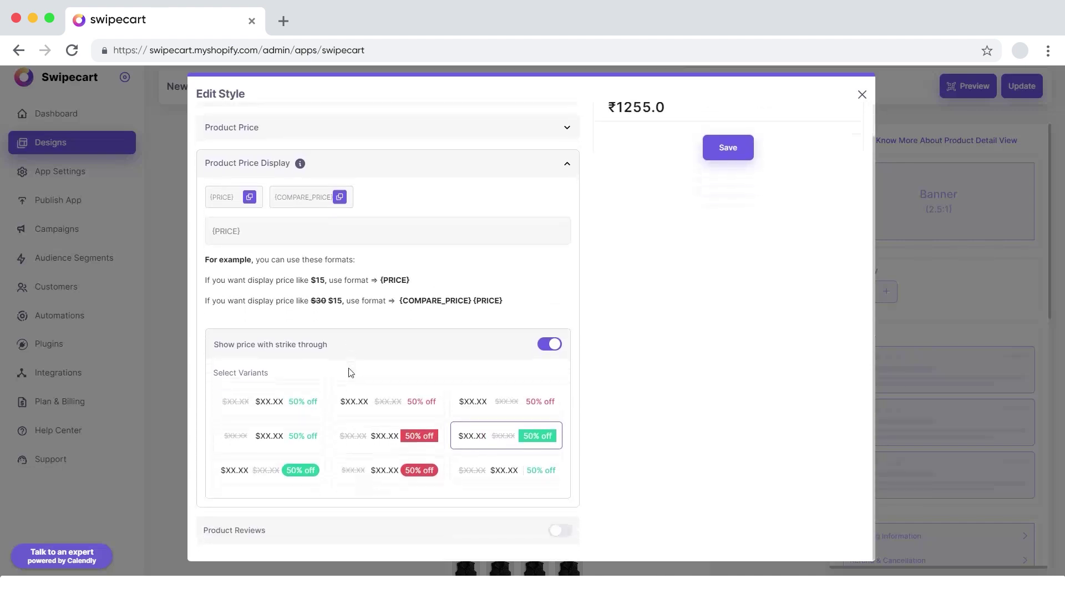
Step: Turn on product reviews and save the title and price style
click(565, 532)
scroll(496, 343, up, 1)
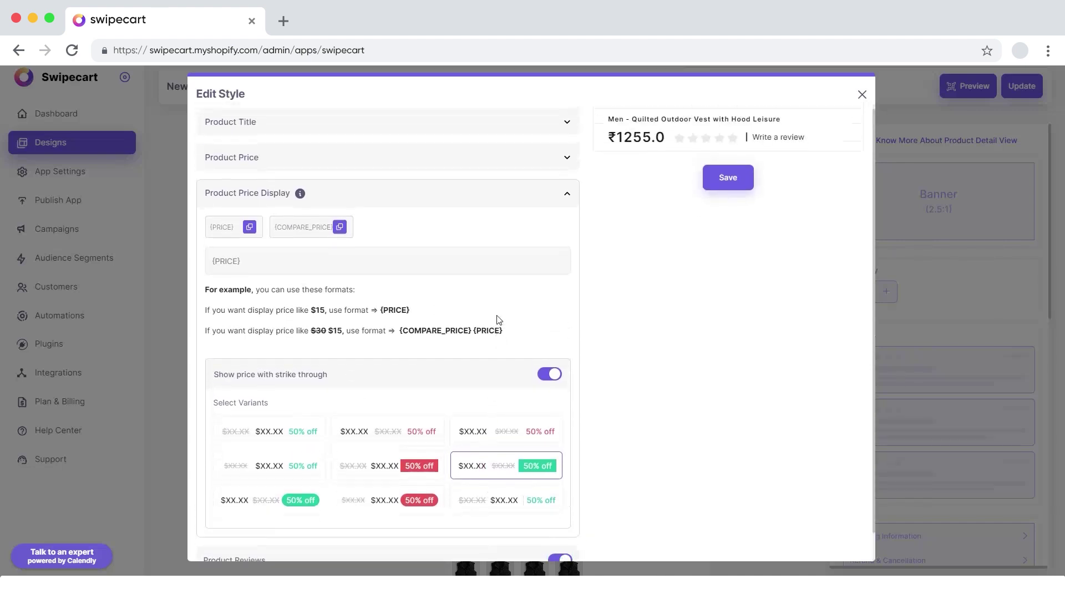
click(738, 183)
Step: Edit the product option views, choosing Variation 2 for both the text view and the color view
scroll(722, 400, down, 2)
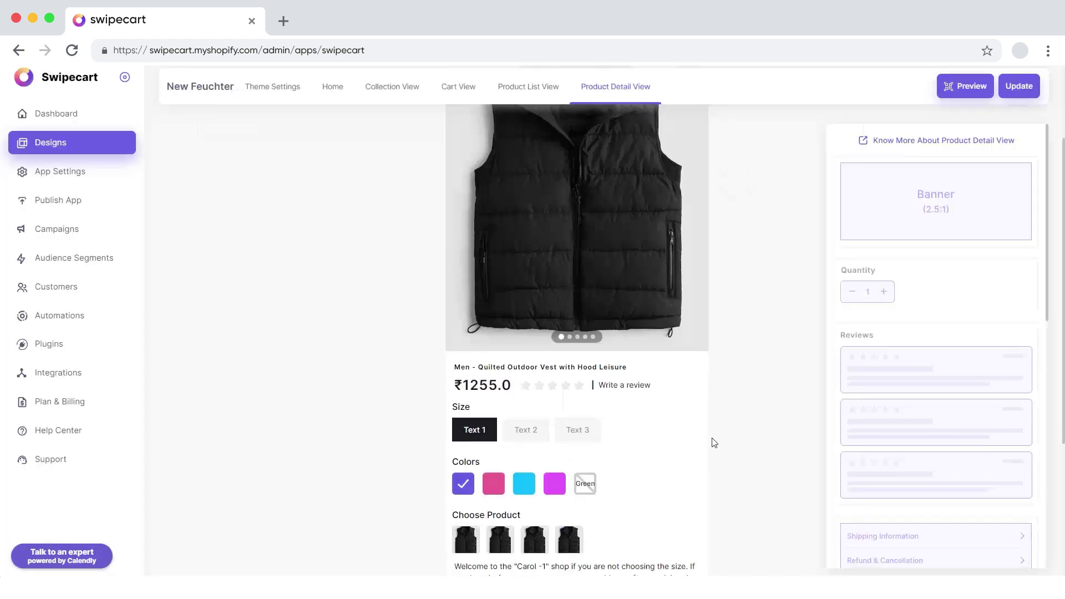
click(750, 359)
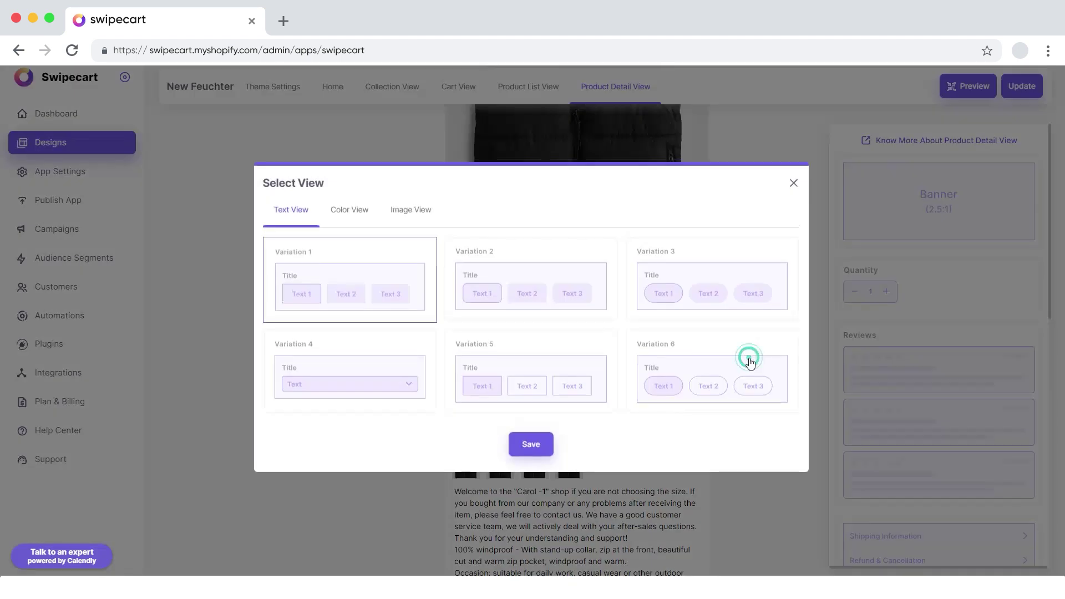
click(554, 295)
click(351, 209)
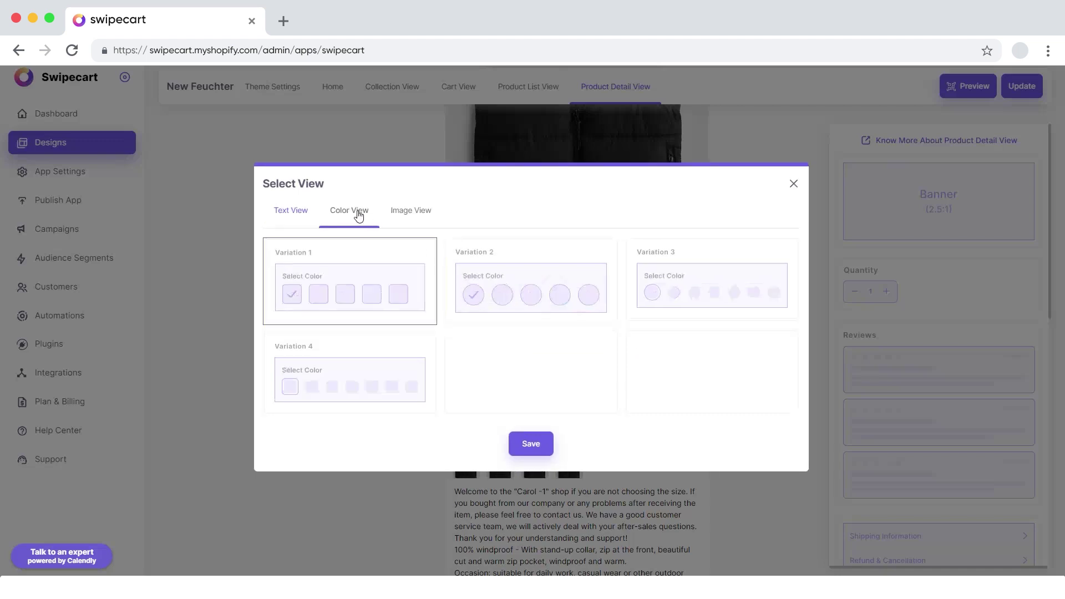
click(528, 293)
Step: Choose the fourth layout for the image view and save the option view selections
click(416, 220)
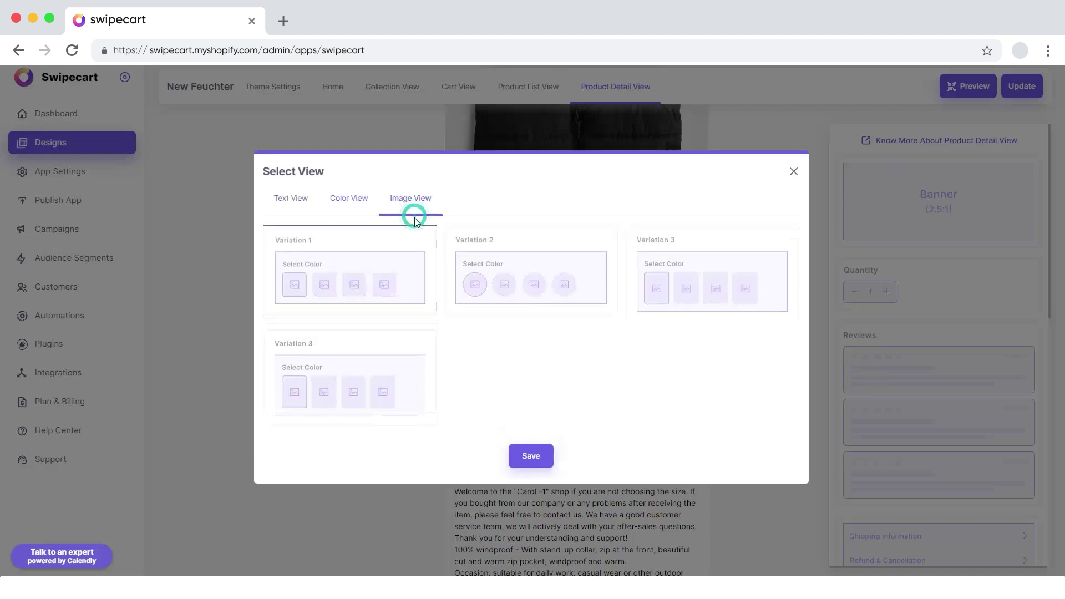
click(400, 376)
click(530, 456)
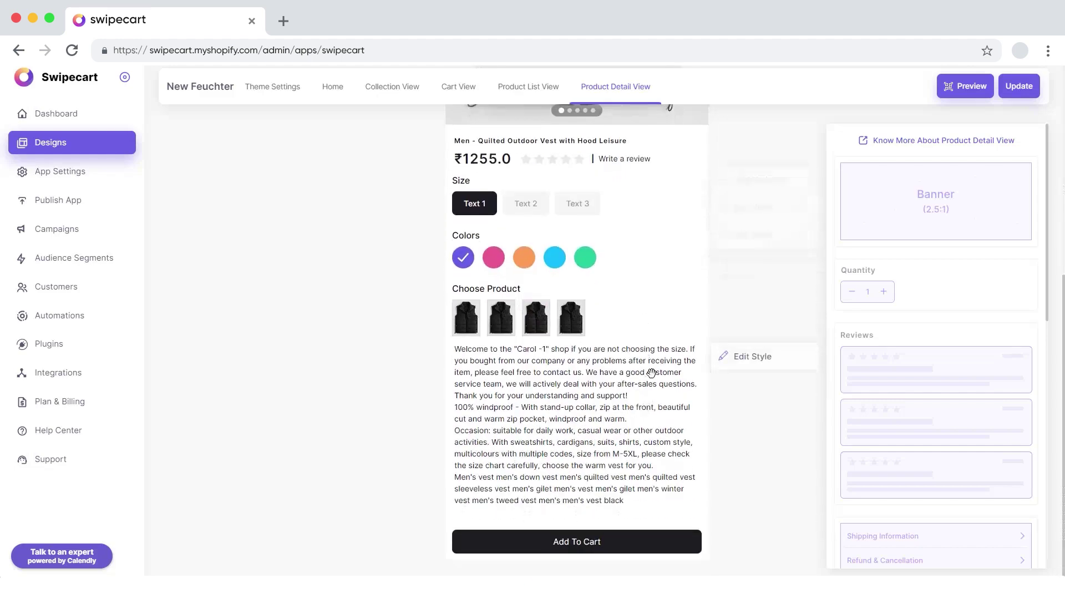
Step: Enable the title on the product description block, set its font size to 20, and save the style
click(746, 358)
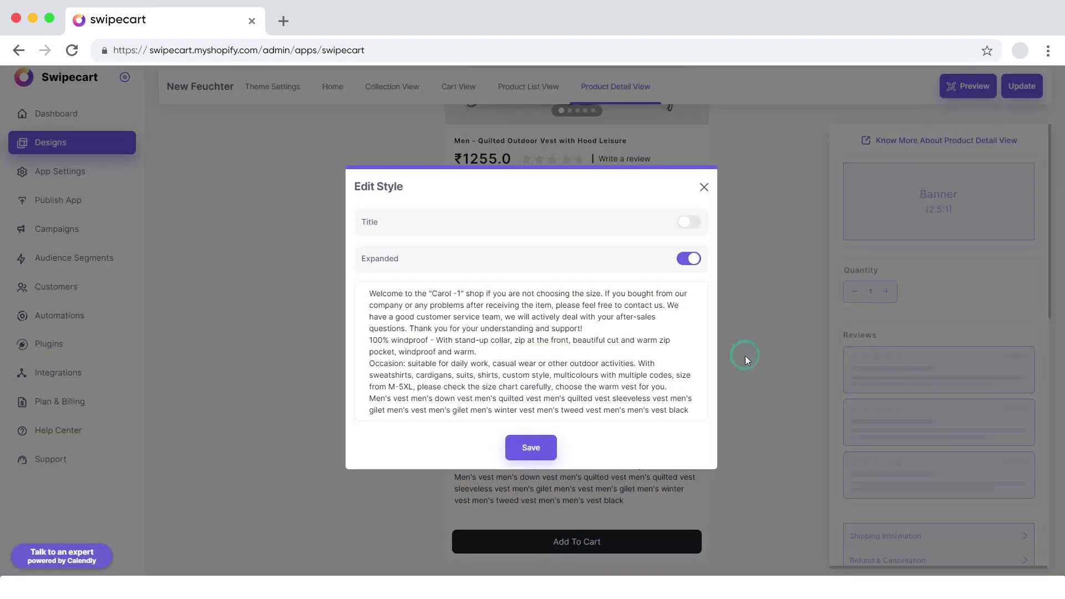
click(687, 222)
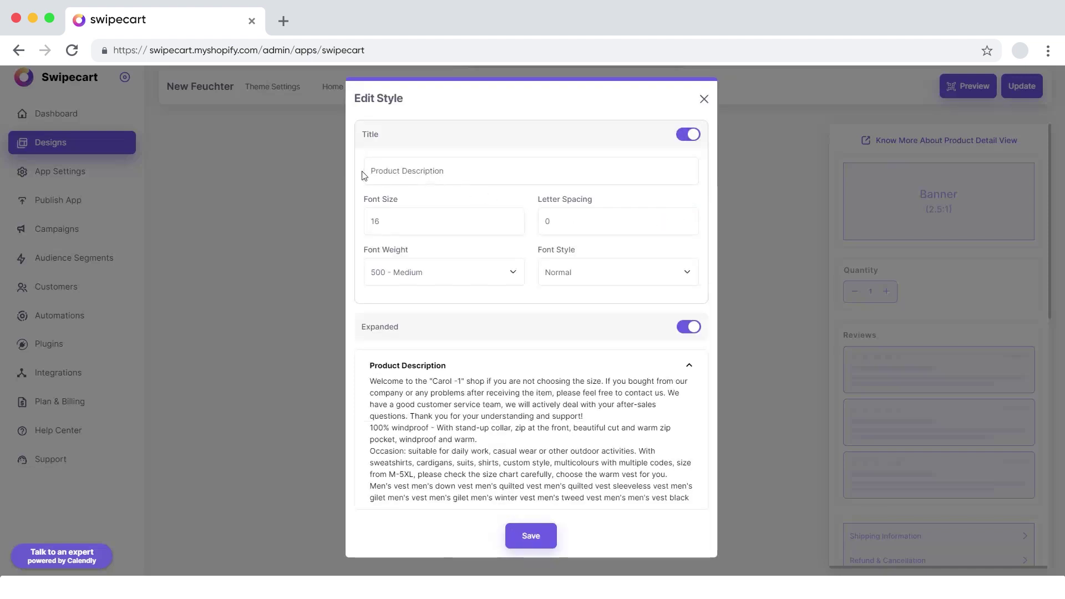
drag(387, 221, 371, 222)
text(20)
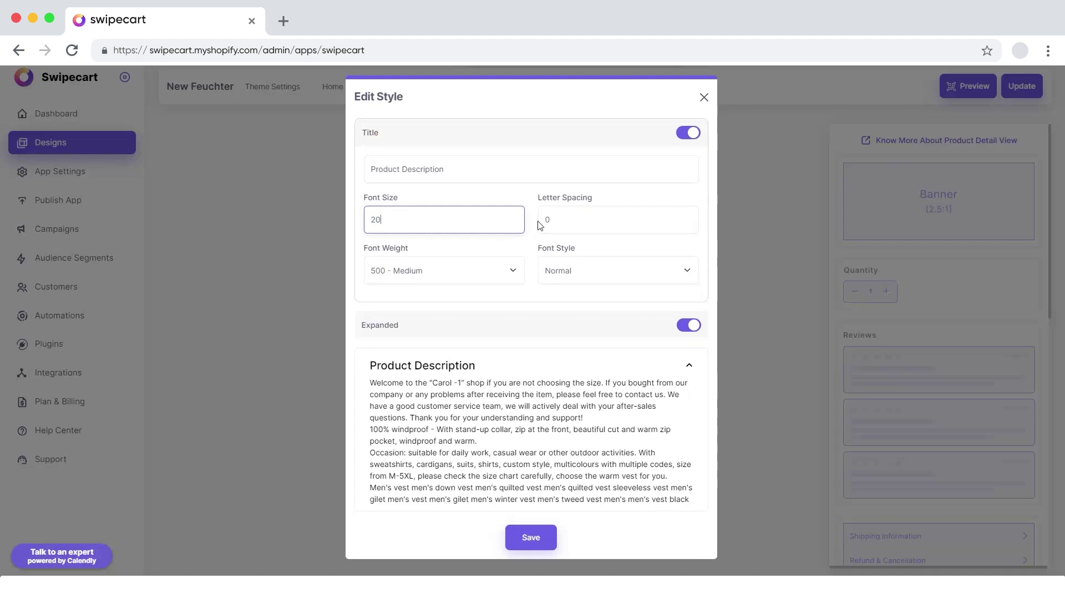
click(588, 270)
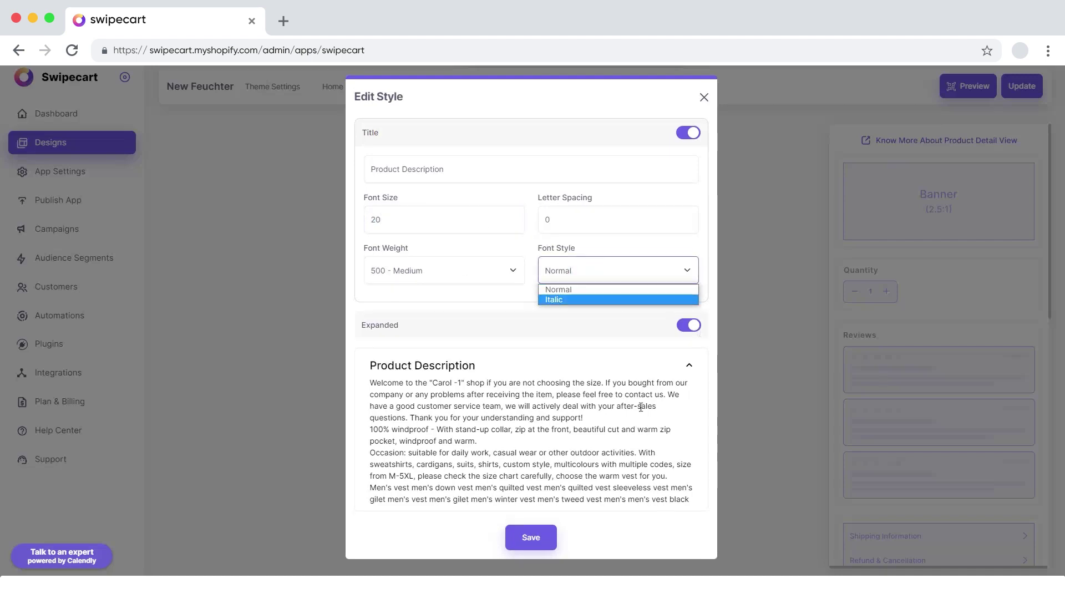
click(537, 545)
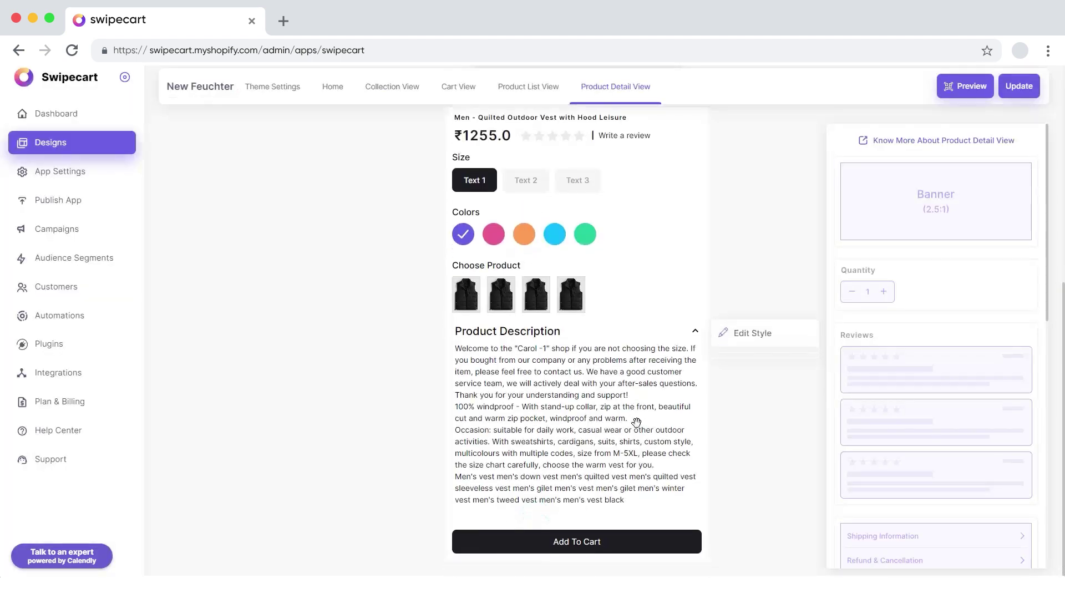
Step: Add a banner block below the product description and link it to the product Stretch Cotton Trousers Women
scroll(636, 422, up, 4)
scroll(636, 422, down, 4)
drag(927, 194, 596, 445)
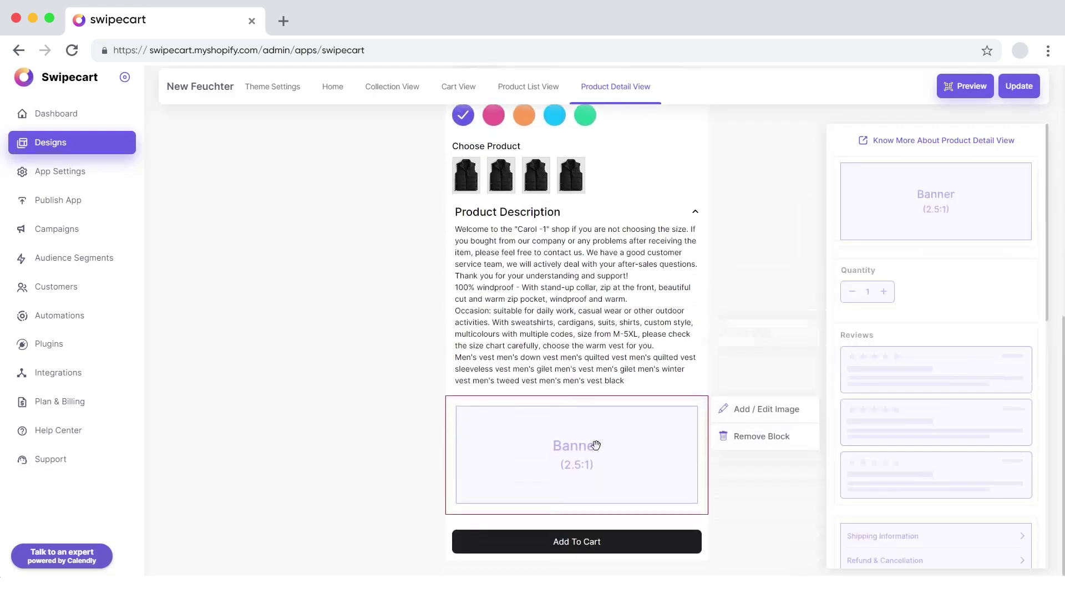
click(742, 410)
click(495, 336)
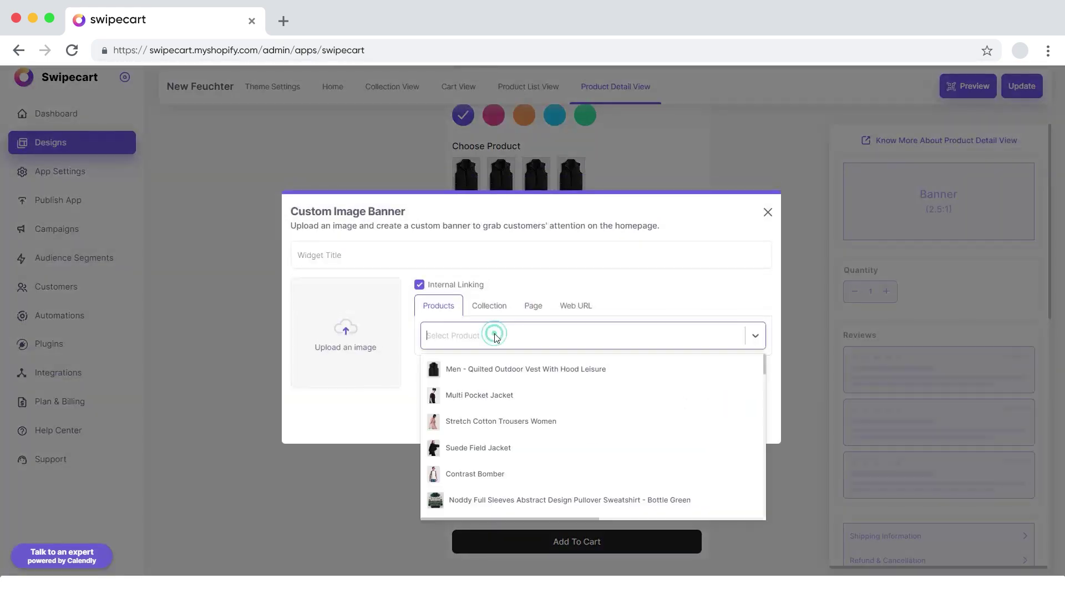
click(482, 422)
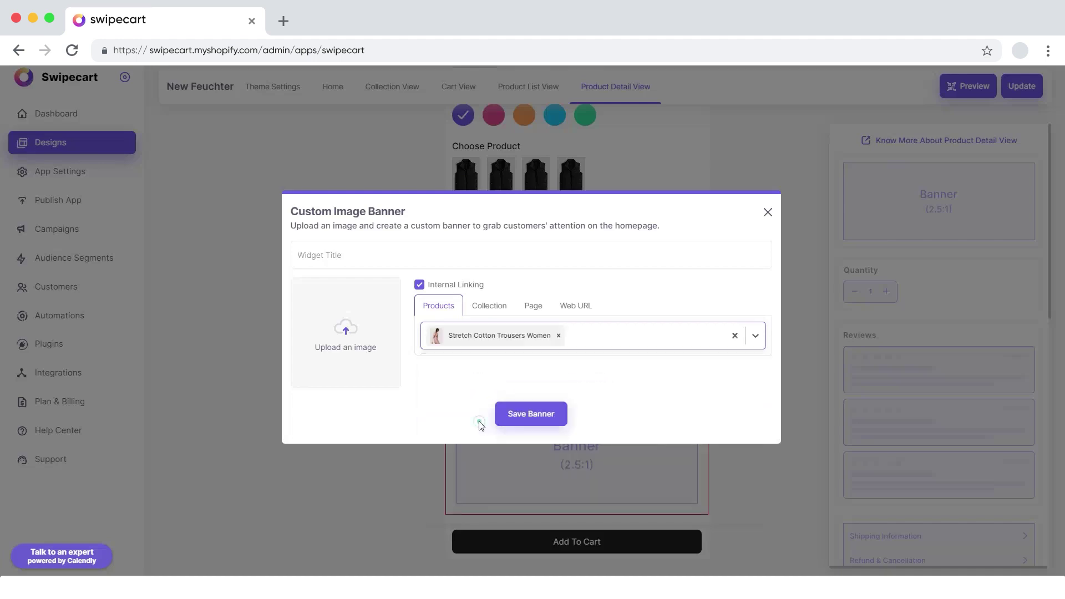
Step: Upload the gallery-02-1170x780 image to the banner and save it
click(360, 346)
click(477, 281)
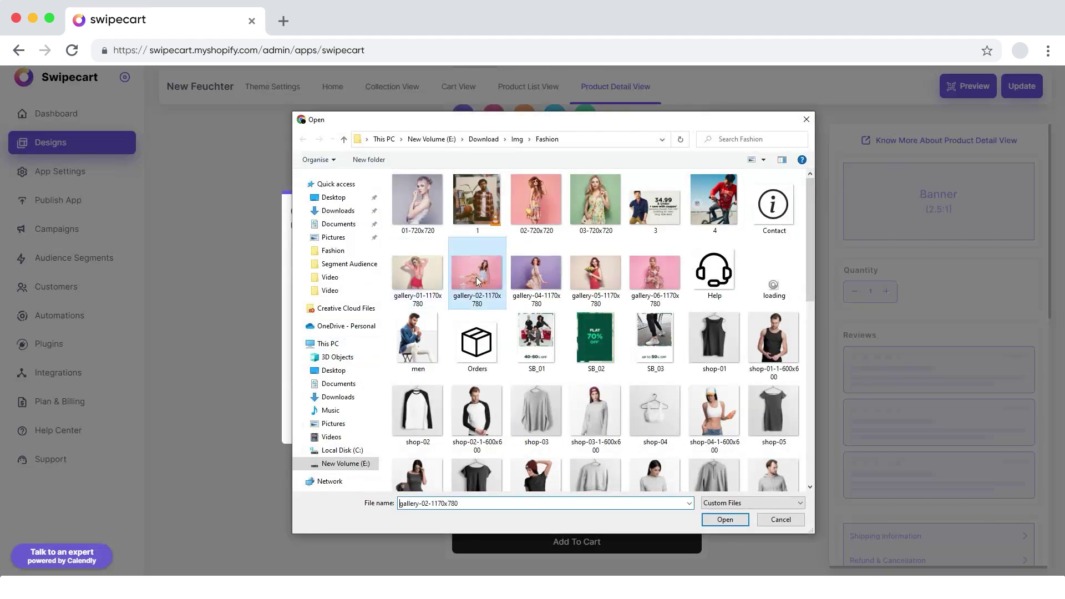
click(711, 518)
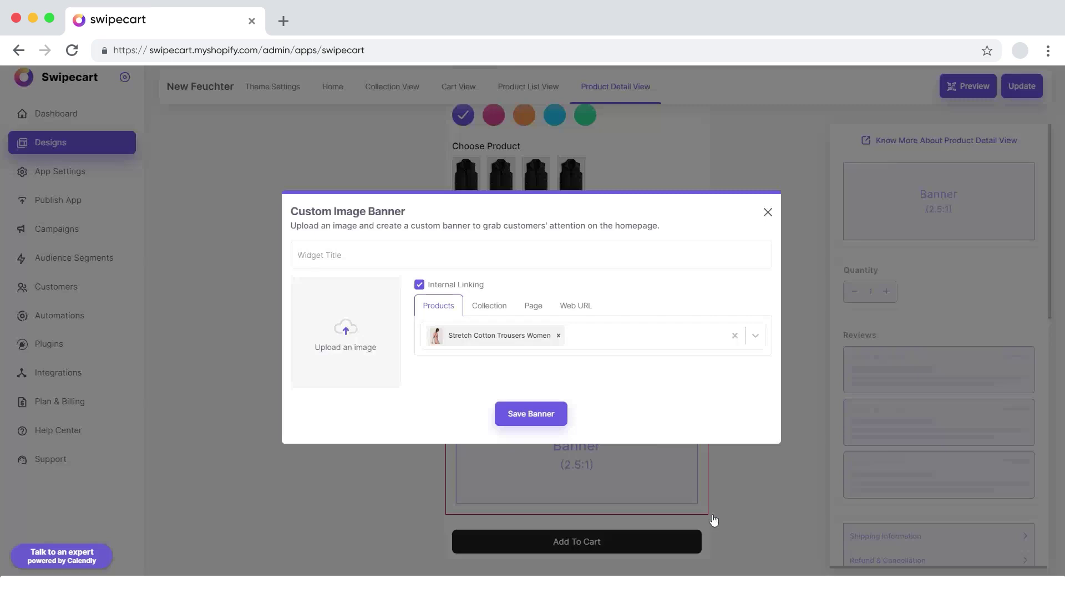
click(537, 416)
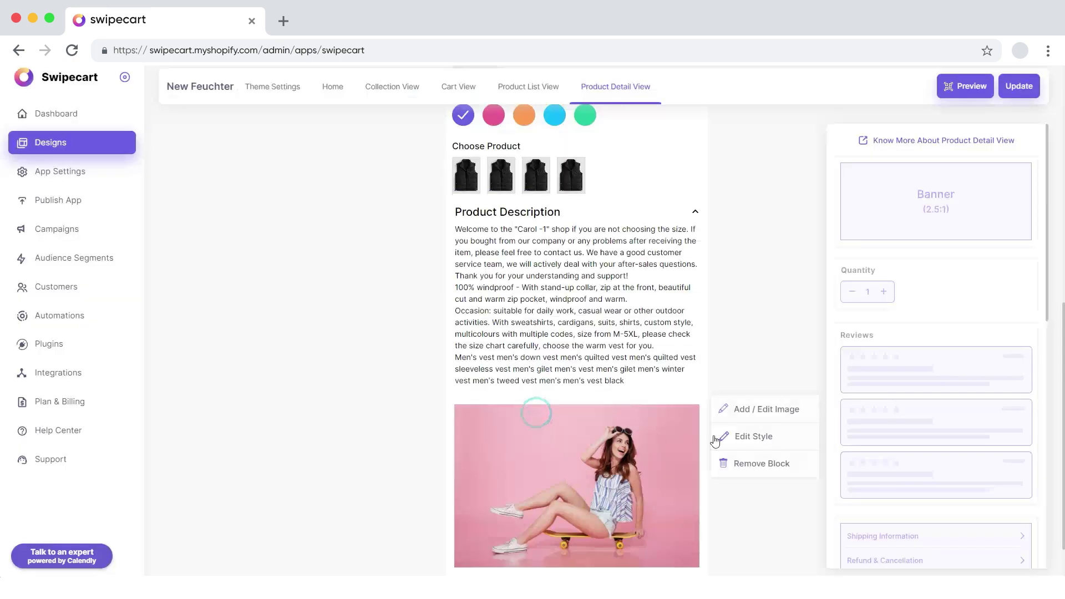
Step: Style the banner with the Cover image fit, 8 px bottom padding and box shadow turned on, and save
click(727, 435)
click(315, 537)
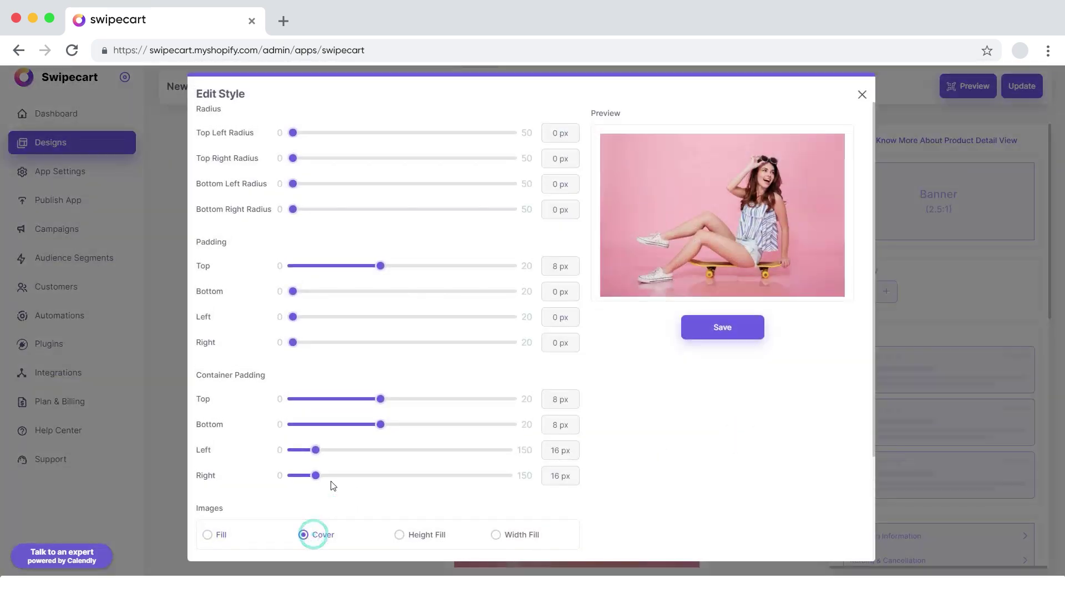
drag(293, 298, 383, 297)
scroll(420, 430, down, 3)
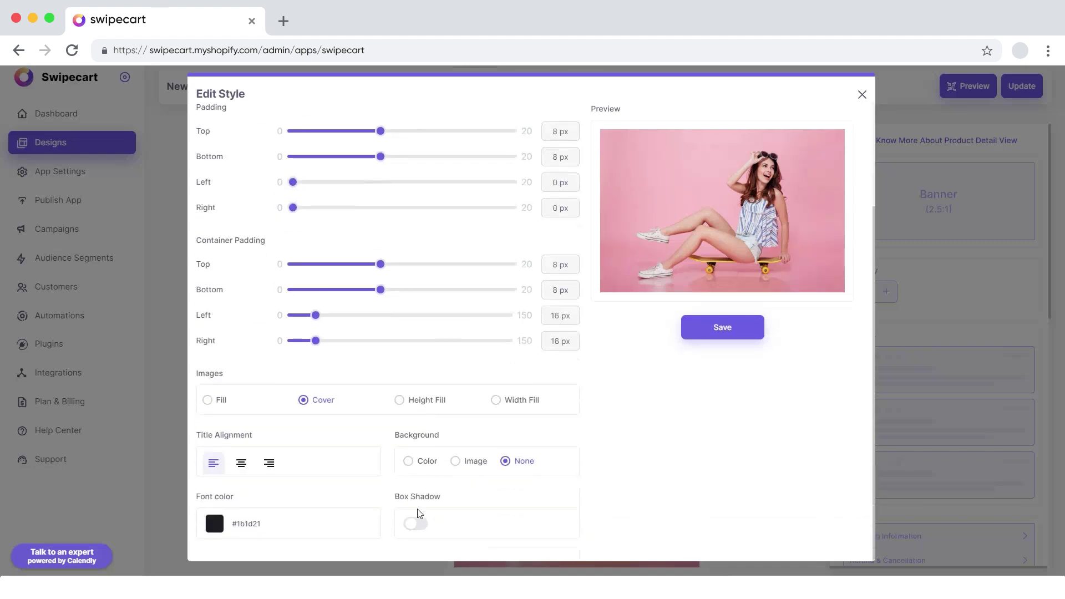
click(414, 527)
click(751, 326)
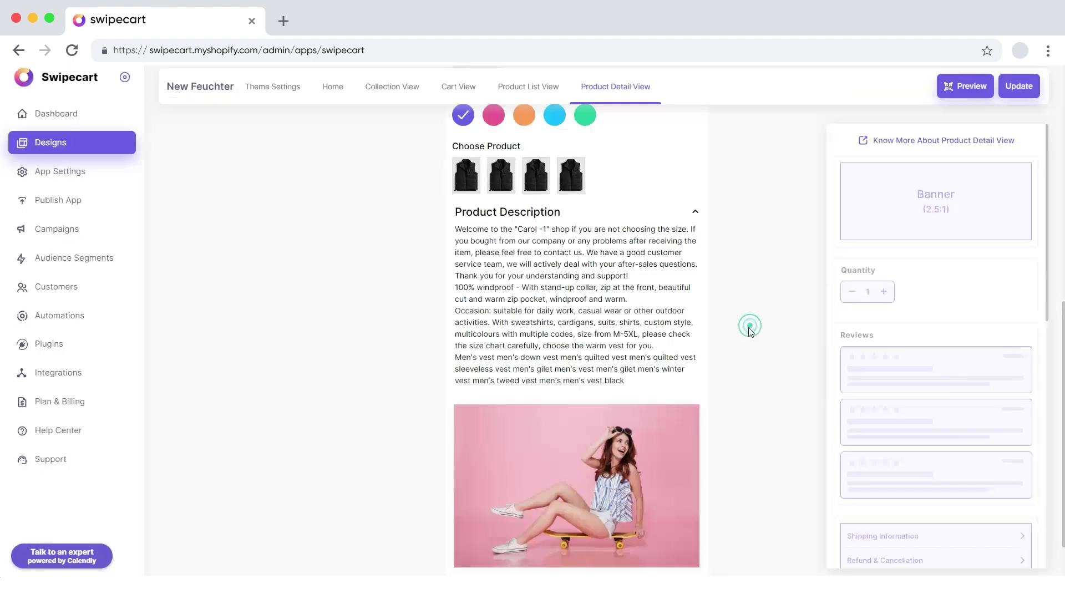
Step: Add a quantity block between the product image options and the description, and save it with the Variation 4 view
scroll(610, 451, down, 1)
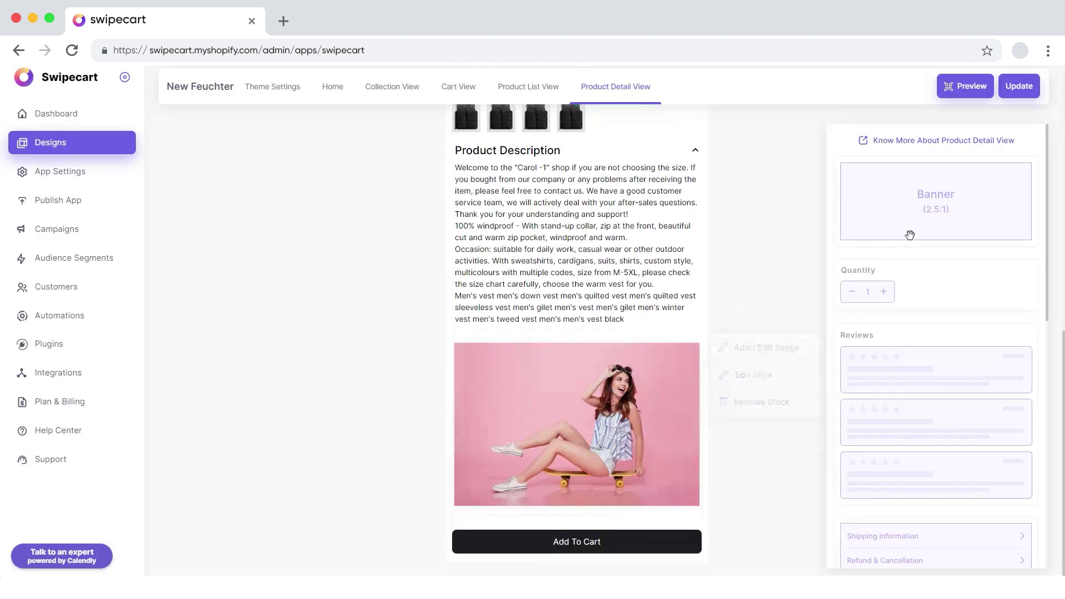
drag(851, 293, 534, 183)
scroll(535, 183, up, 3)
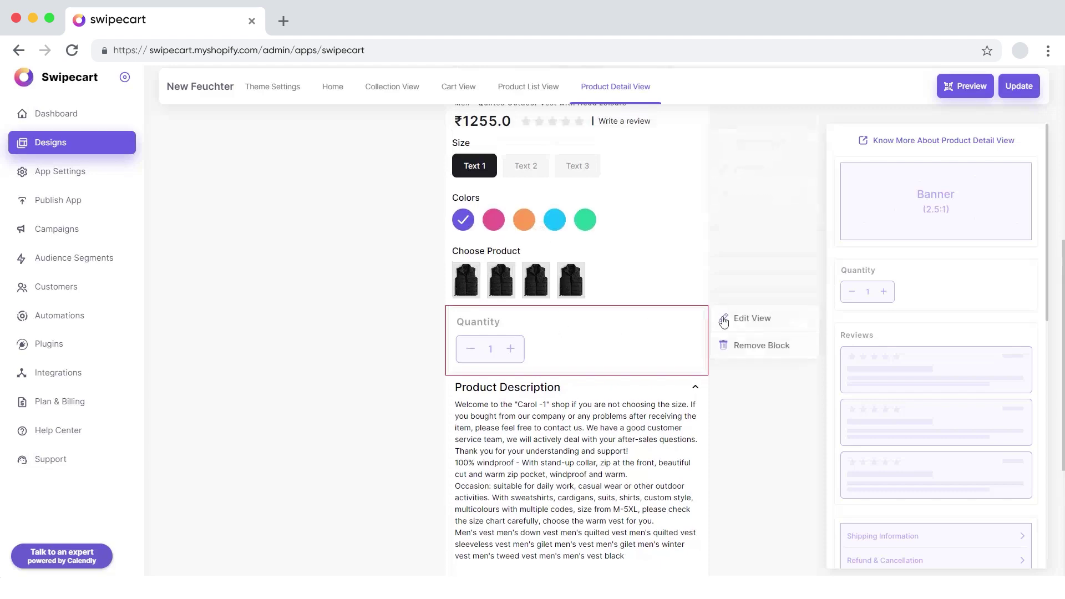
click(747, 316)
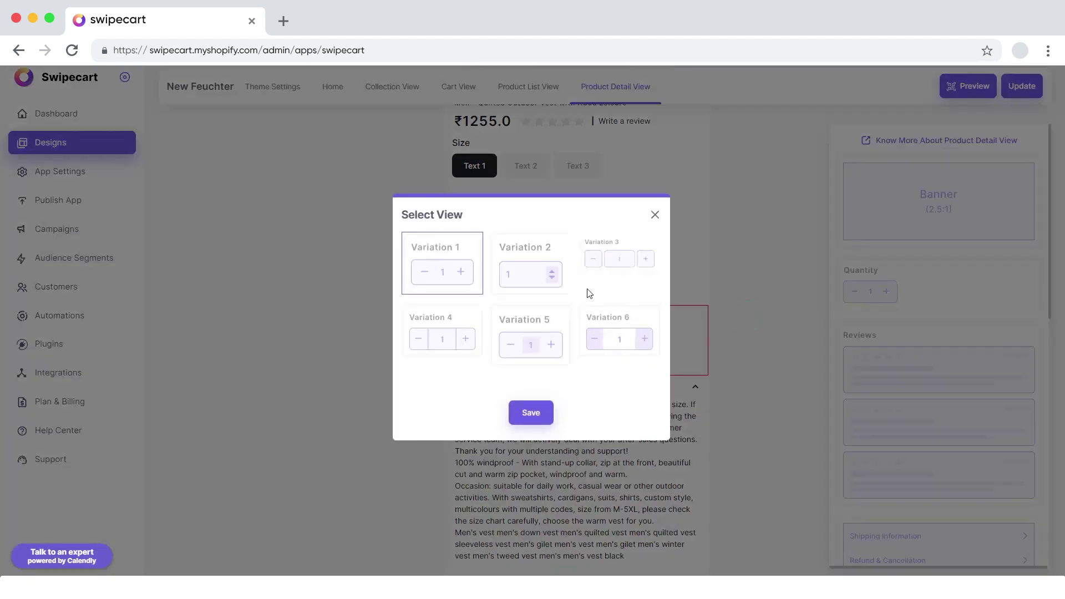
click(452, 344)
click(531, 412)
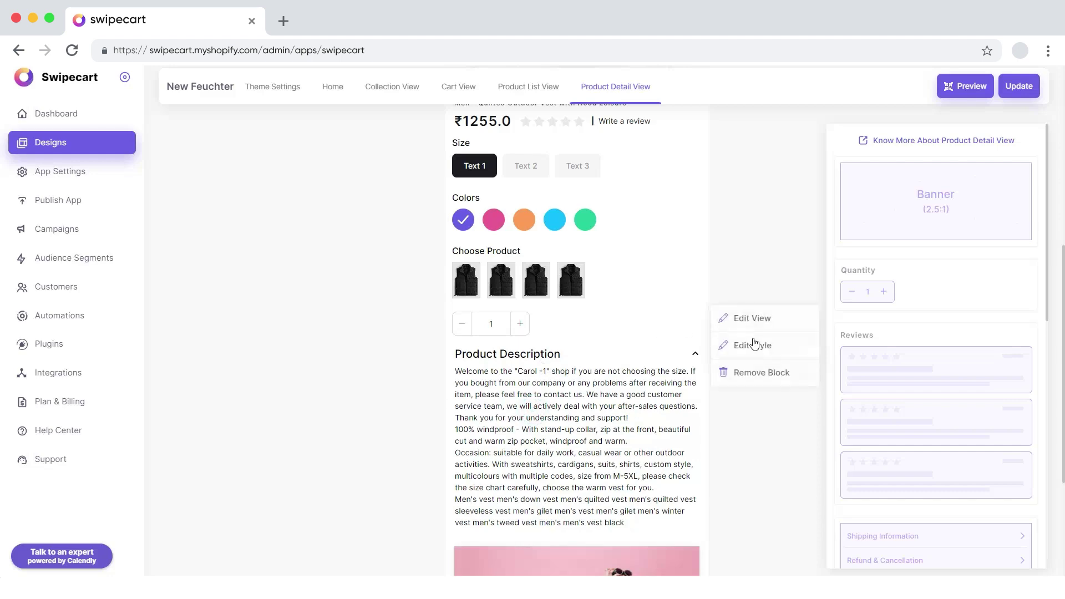
Step: Enable the quantity block's title and set its font size to 14 and font weight to 600 - Semi Bold
click(754, 344)
click(688, 287)
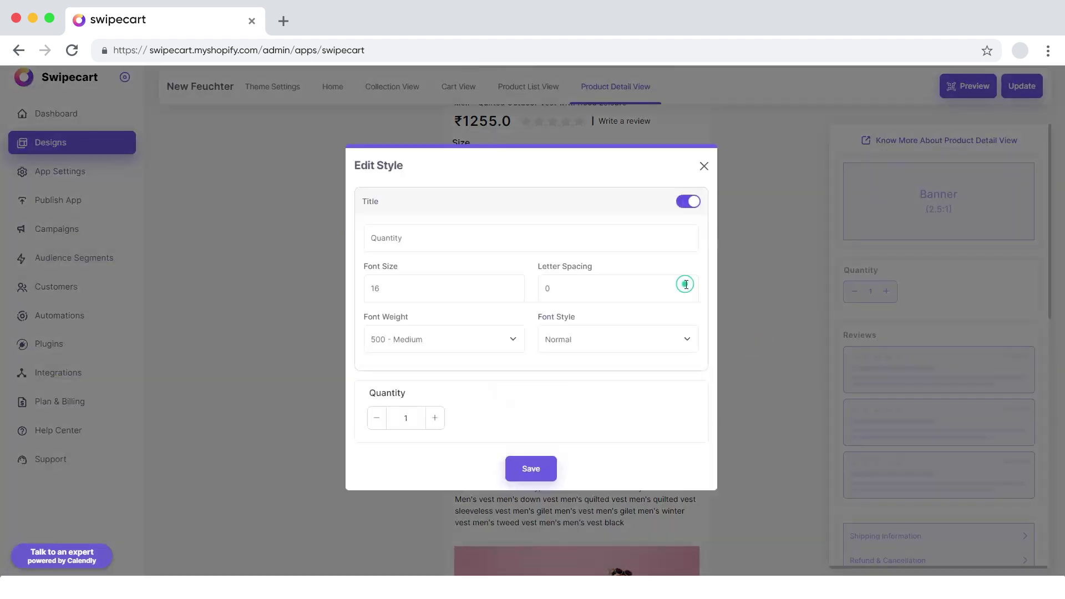
double_click(384, 290)
text(14)
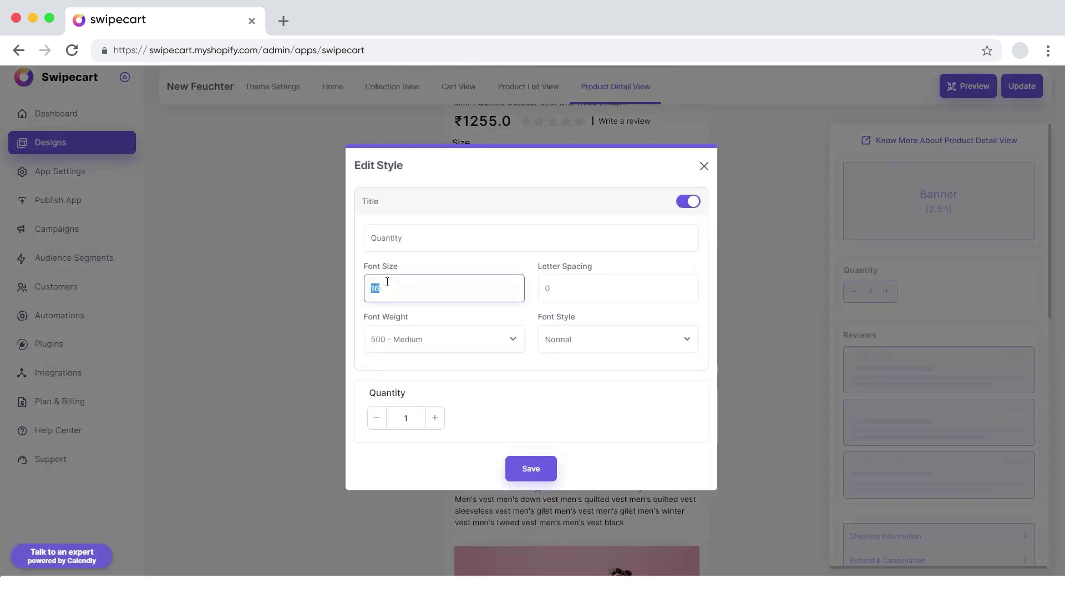
click(411, 340)
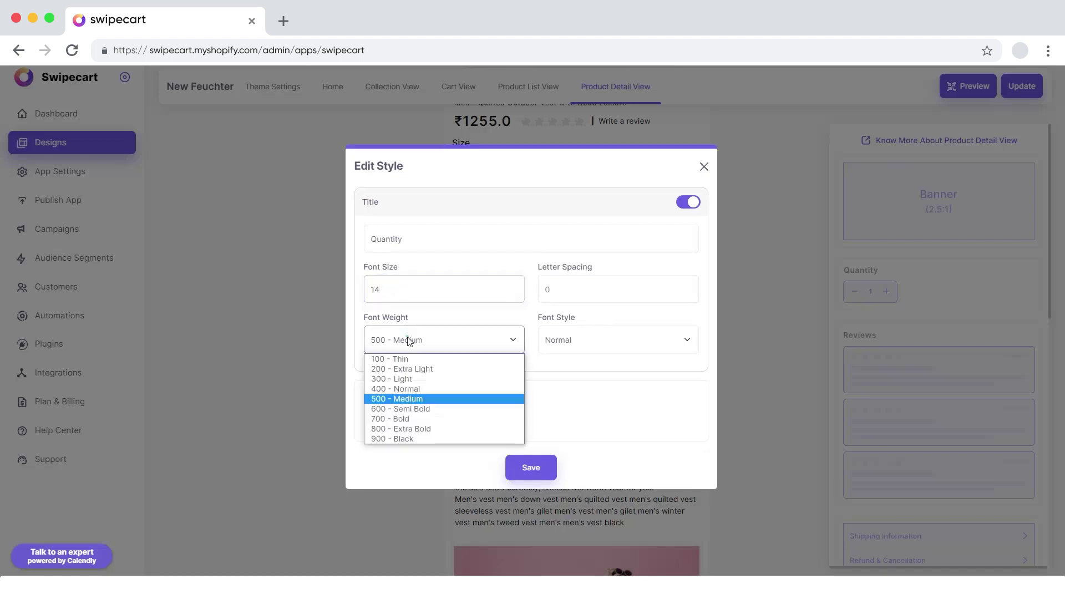
click(413, 408)
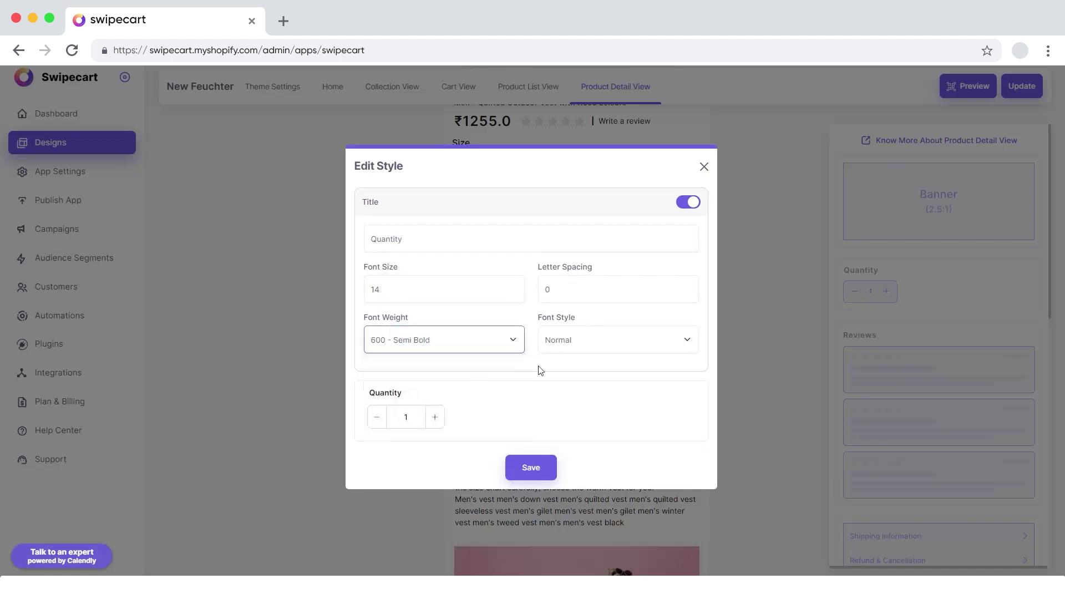
Step: Try the Italic font style on the Quantity title, set it back to Normal, and save the style
click(580, 347)
click(568, 361)
click(576, 343)
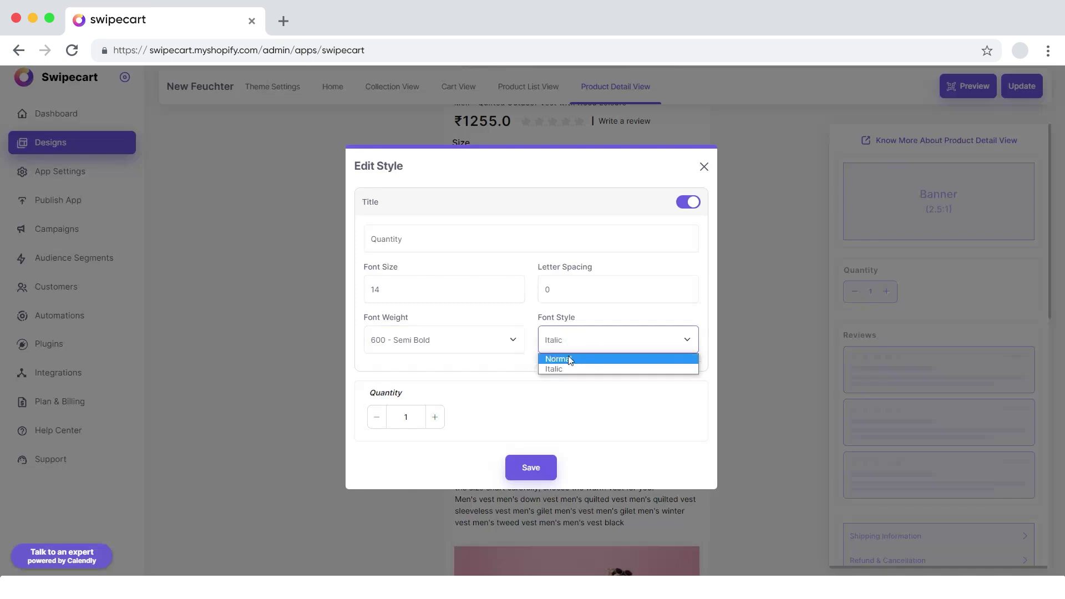
click(568, 356)
click(542, 466)
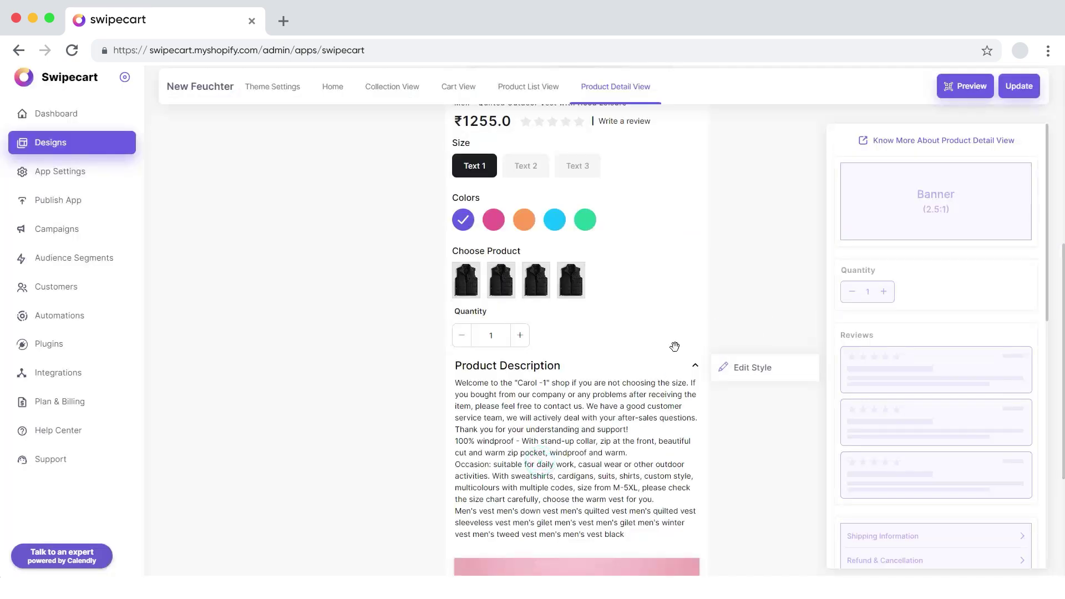
Step: Add a reviews block below the banner image and save it with the Variation 2 view
scroll(698, 399, down, 4)
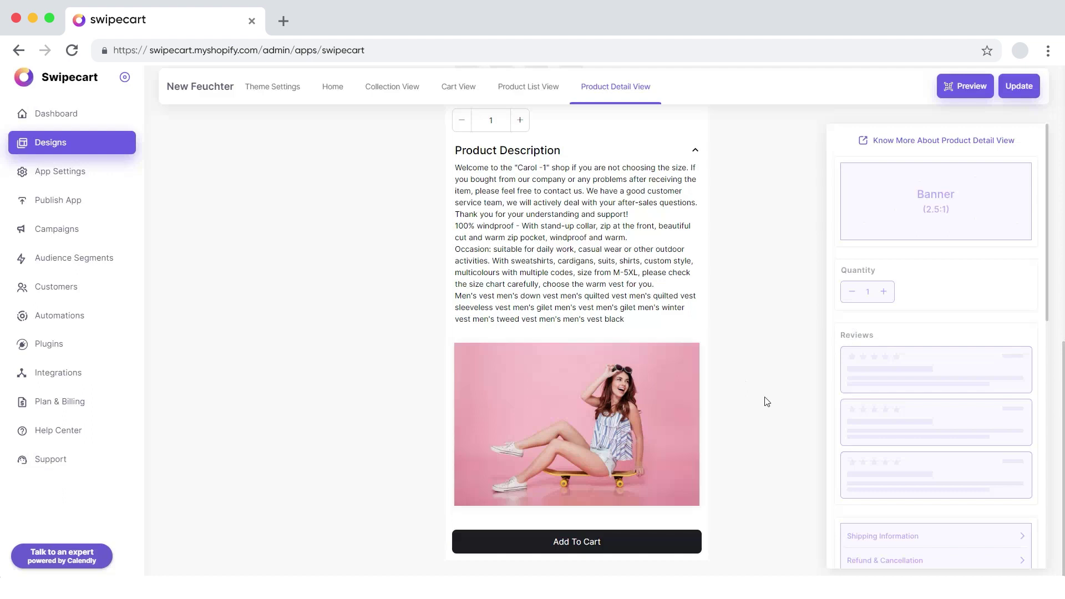
drag(927, 385, 613, 528)
scroll(599, 465, down, 2)
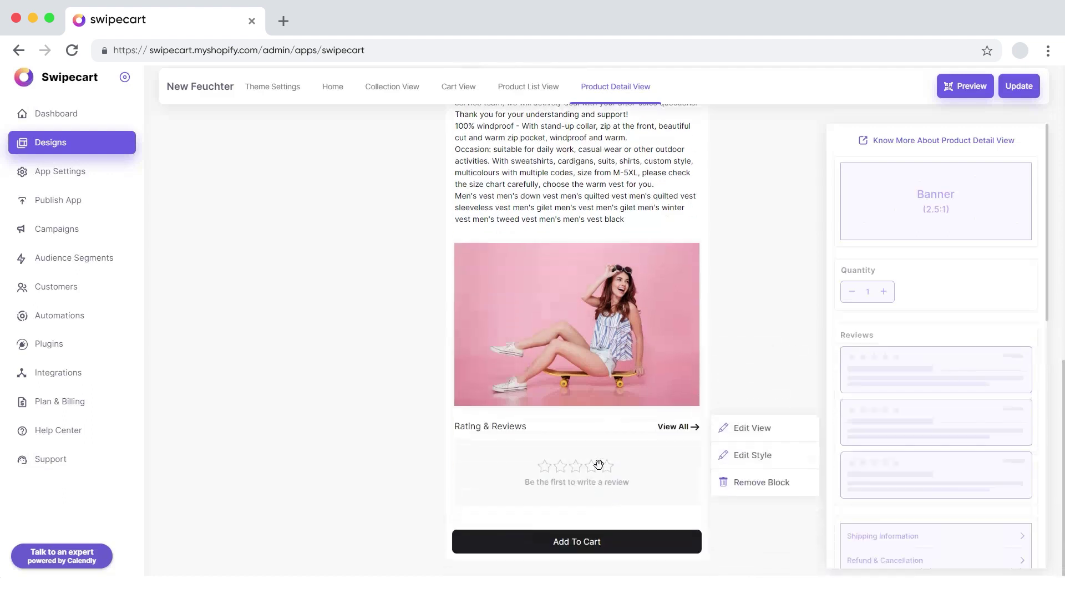
click(760, 430)
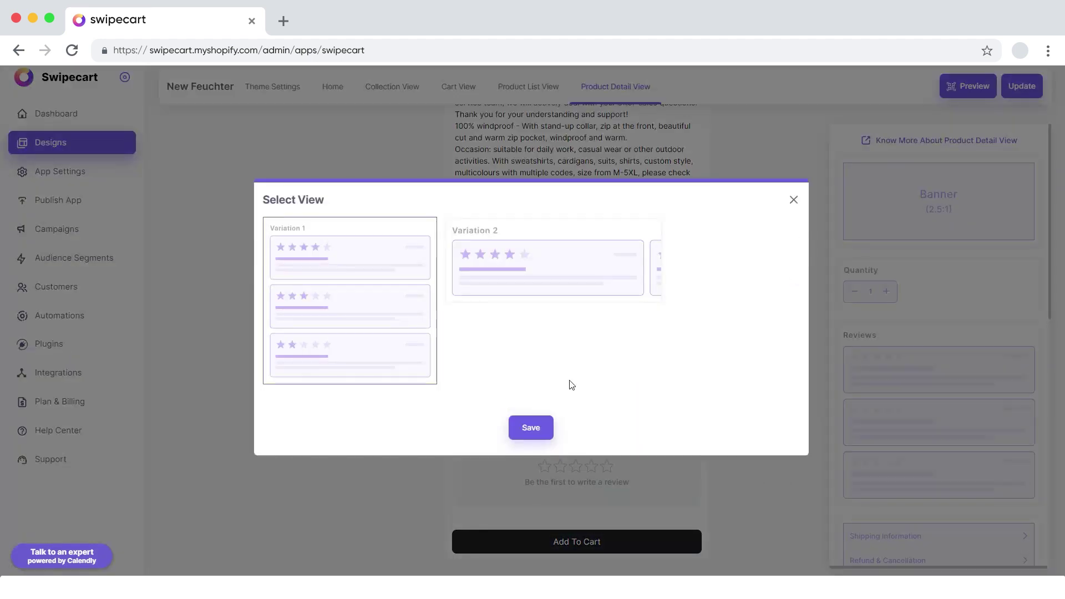
click(546, 279)
click(541, 427)
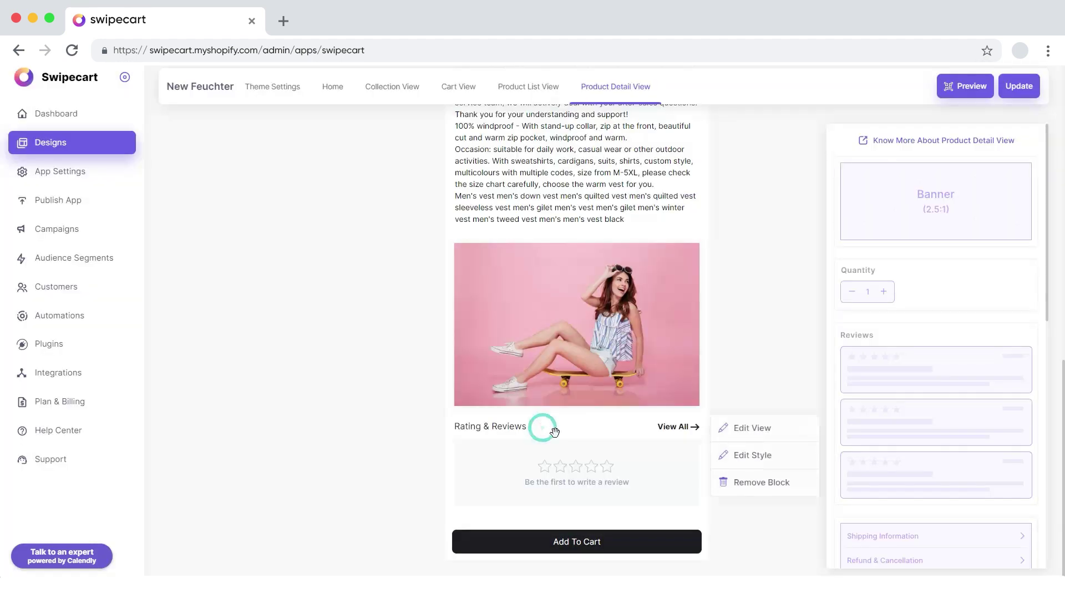
Step: Set the Rating & Reviews title's font size to 14 and font weight to 600 - Semi Bold
click(746, 457)
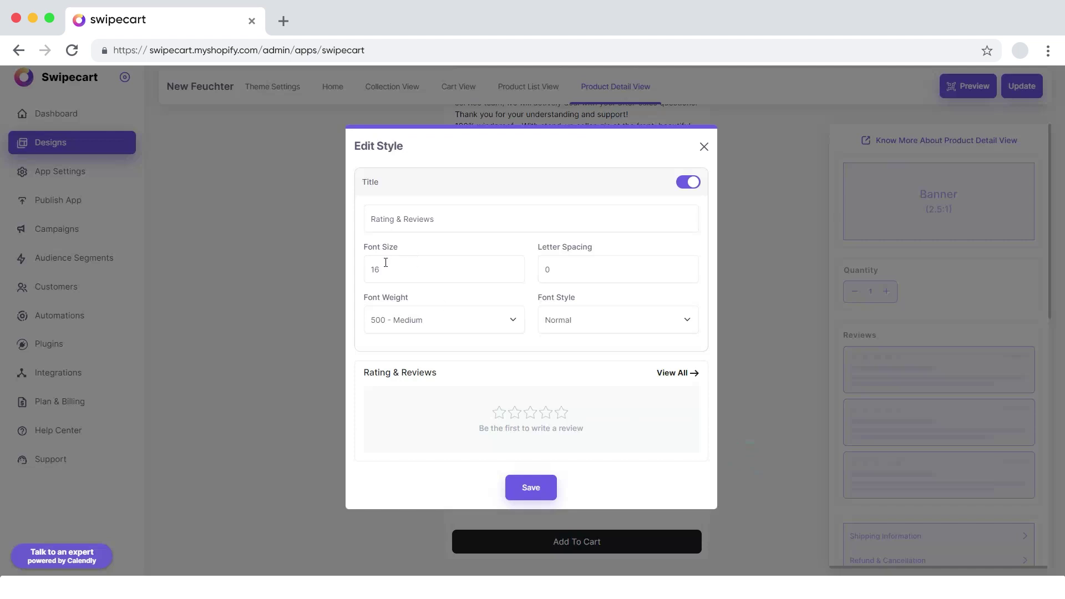
drag(381, 270, 373, 273)
text(14)
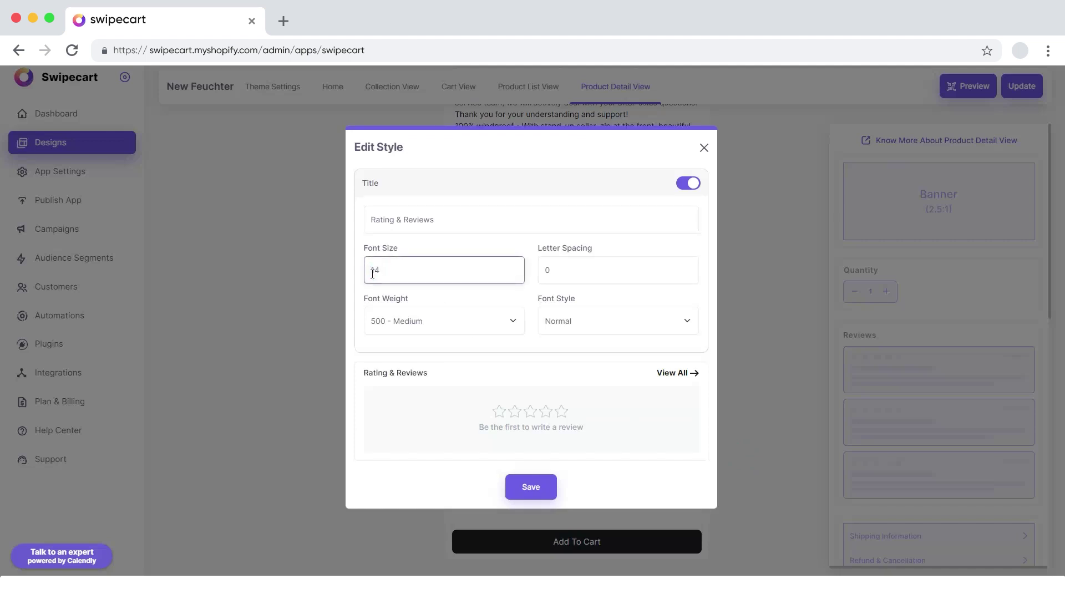
click(507, 326)
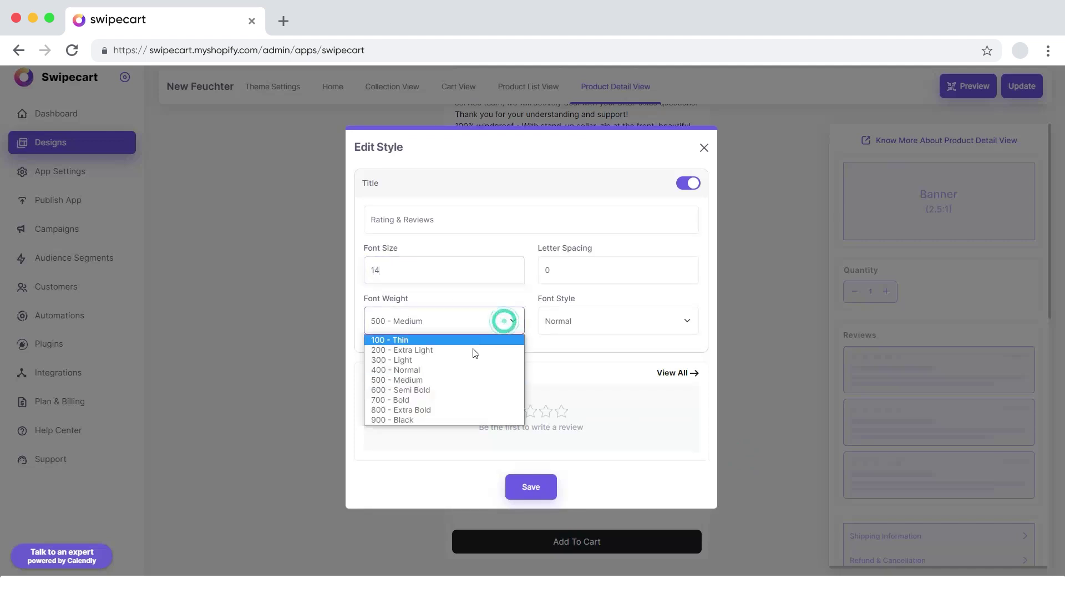
click(438, 390)
Step: Try the Italic font style on the Rating & Reviews title and switch it back to Normal
click(561, 320)
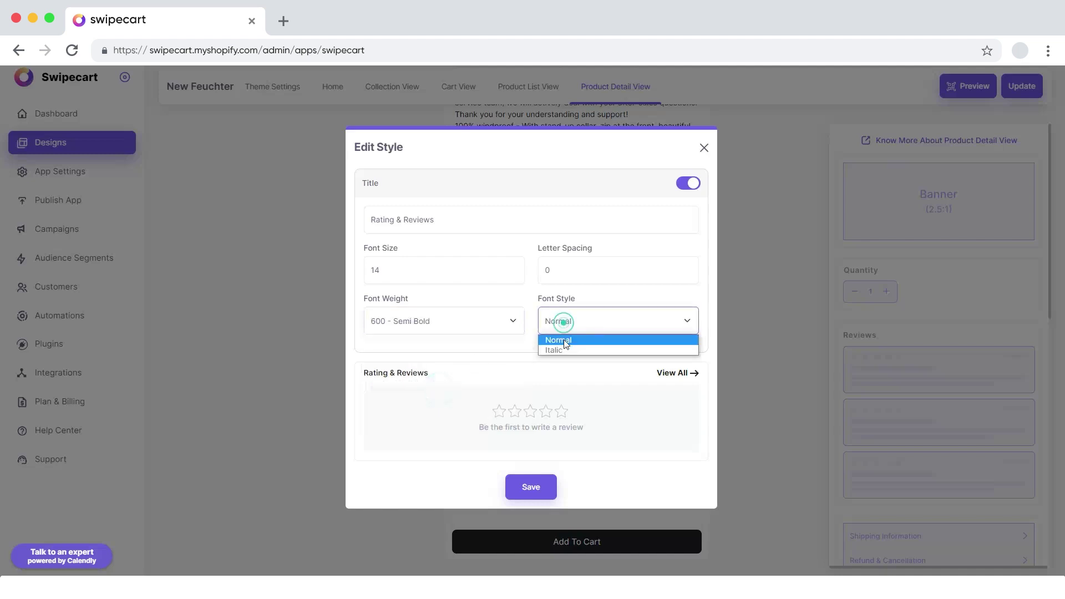
click(562, 350)
click(569, 324)
click(560, 340)
Step: Set the Rating & Reviews title's letter spacing to 1 and save the style
click(542, 271)
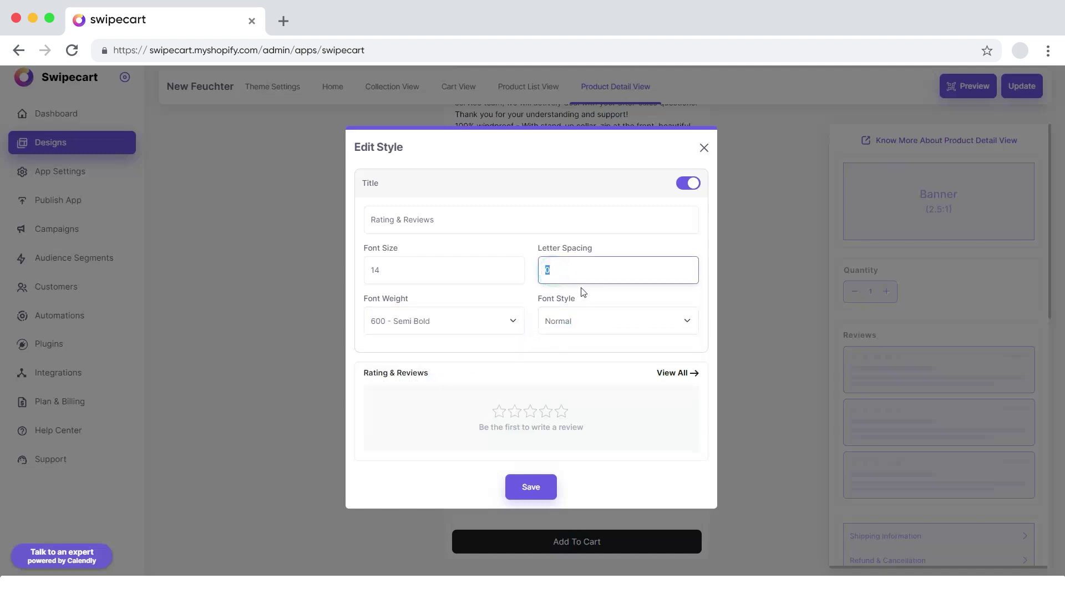
text(5)
double_click(559, 270)
text(1)
click(532, 488)
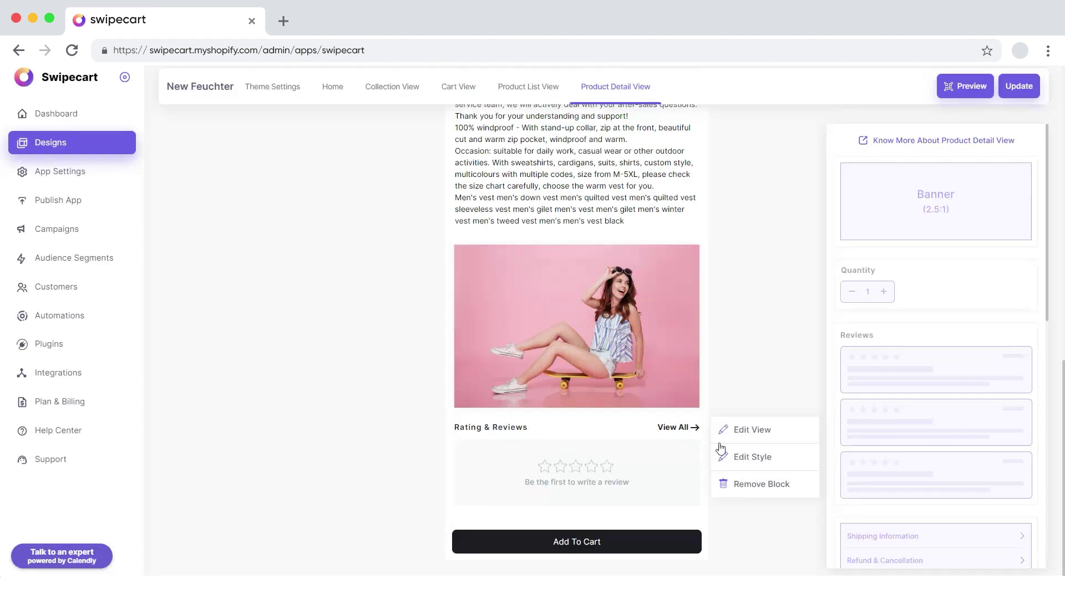
Step: Add the information links block, with Shipping Information, Refund & Cancellation, Return & Exchanges and Contact us, below the reviews block
scroll(898, 435, down, 3)
drag(892, 418, 582, 539)
scroll(580, 499, down, 3)
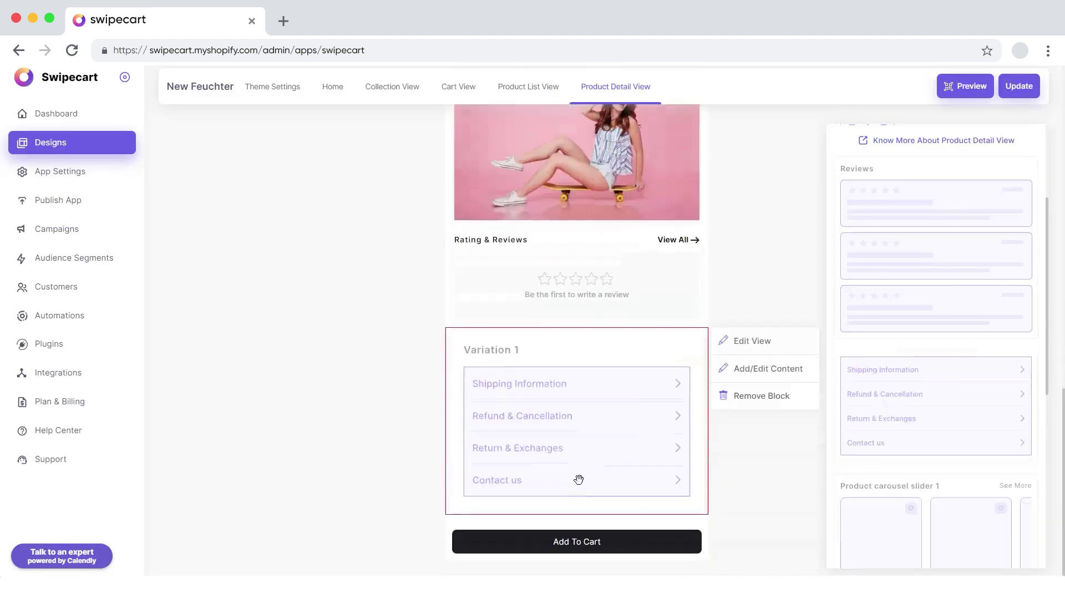
Step: Switch the information links block's view to Variation 2 with the icon tiles
click(752, 342)
click(616, 307)
click(533, 420)
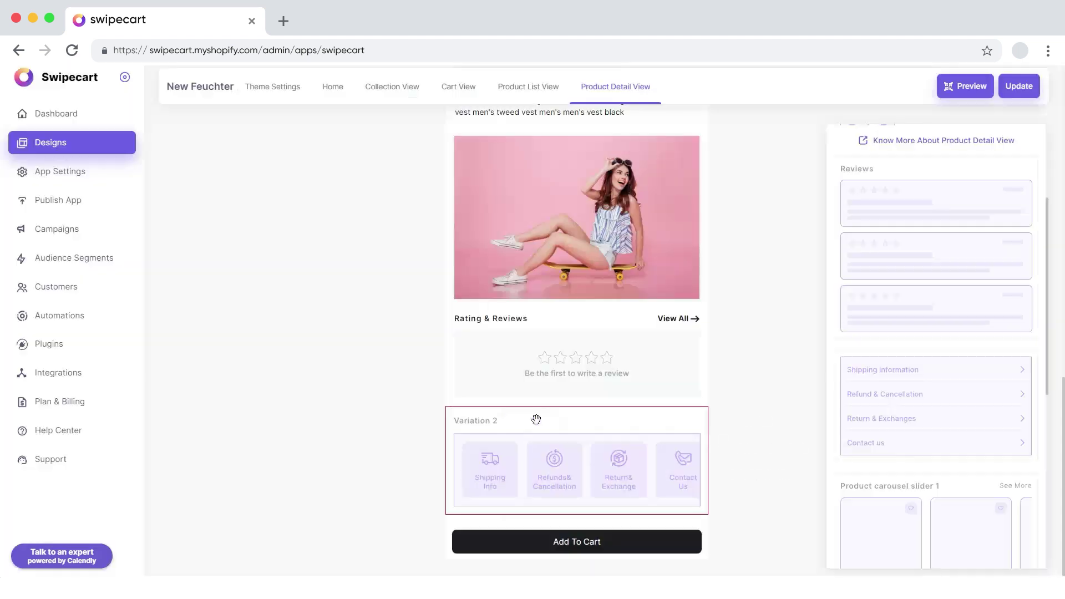
mouse_move(536, 418)
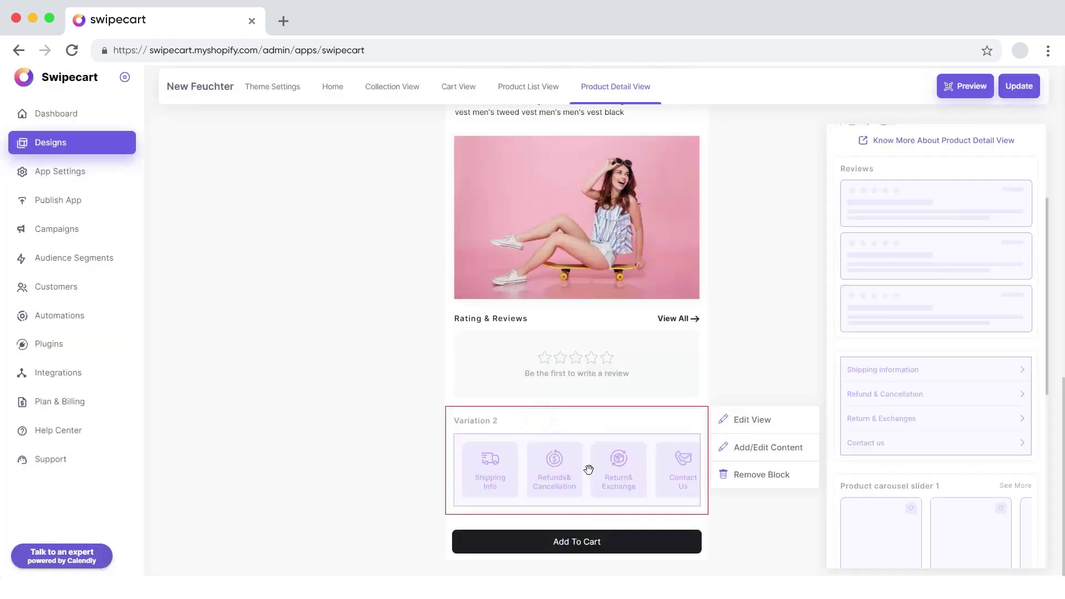
click(756, 447)
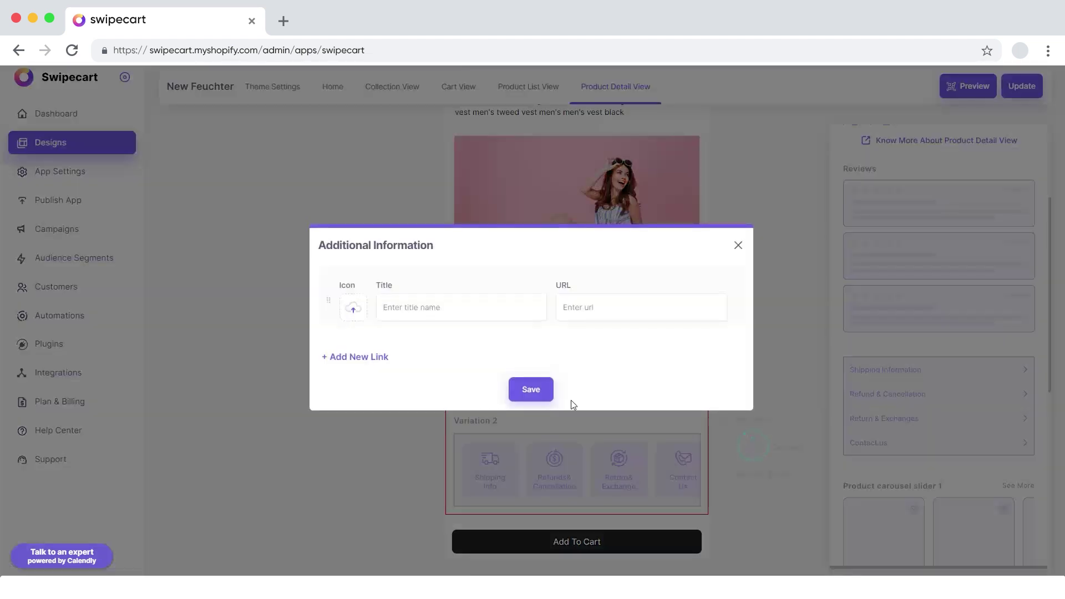
click(353, 311)
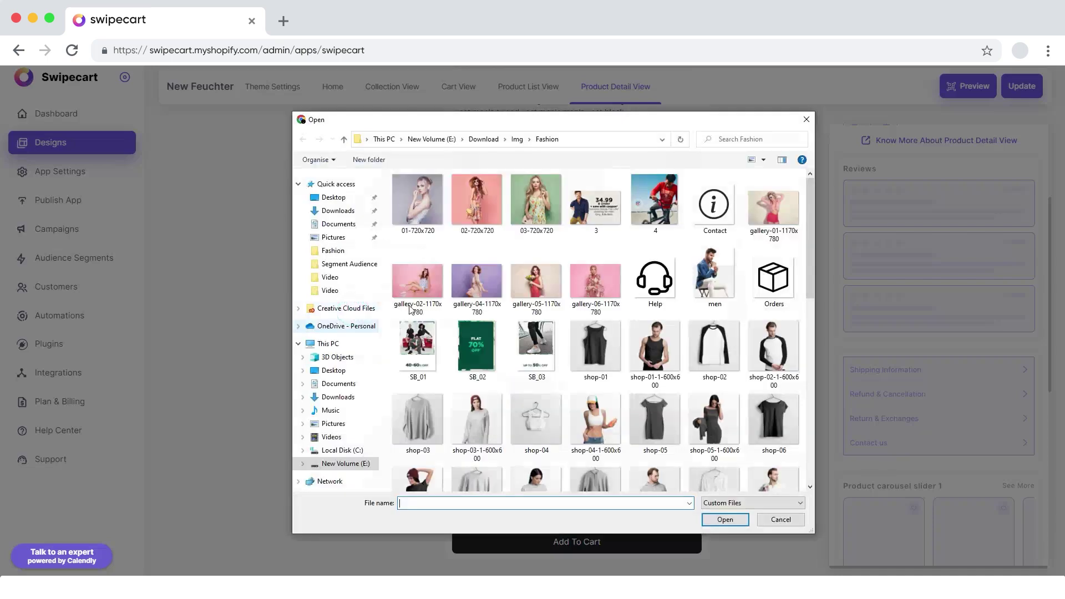
click(776, 285)
click(725, 519)
click(417, 307)
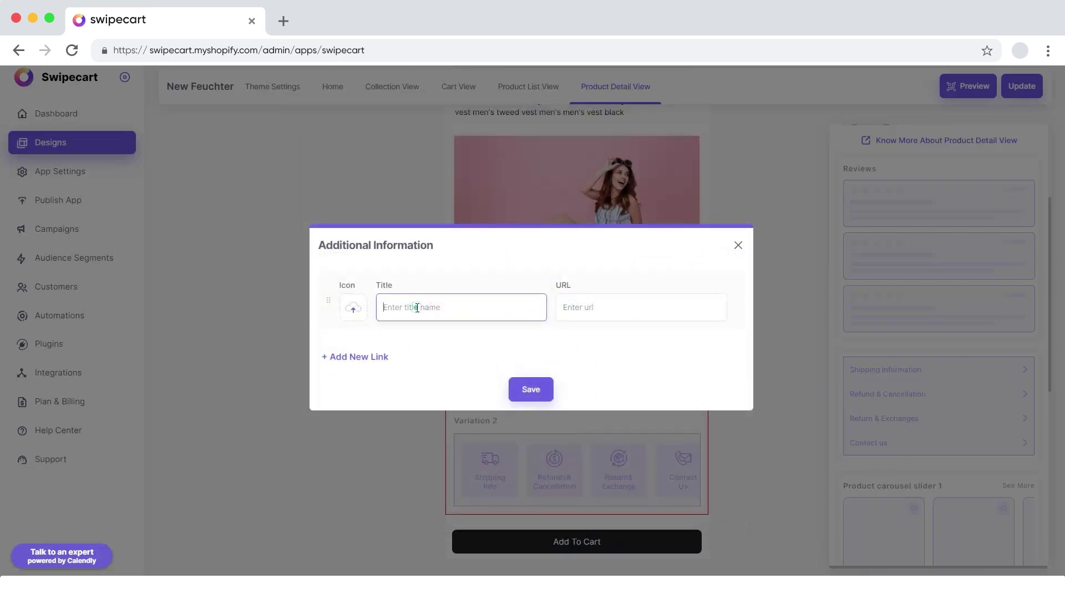
text(Order)
click(591, 310)
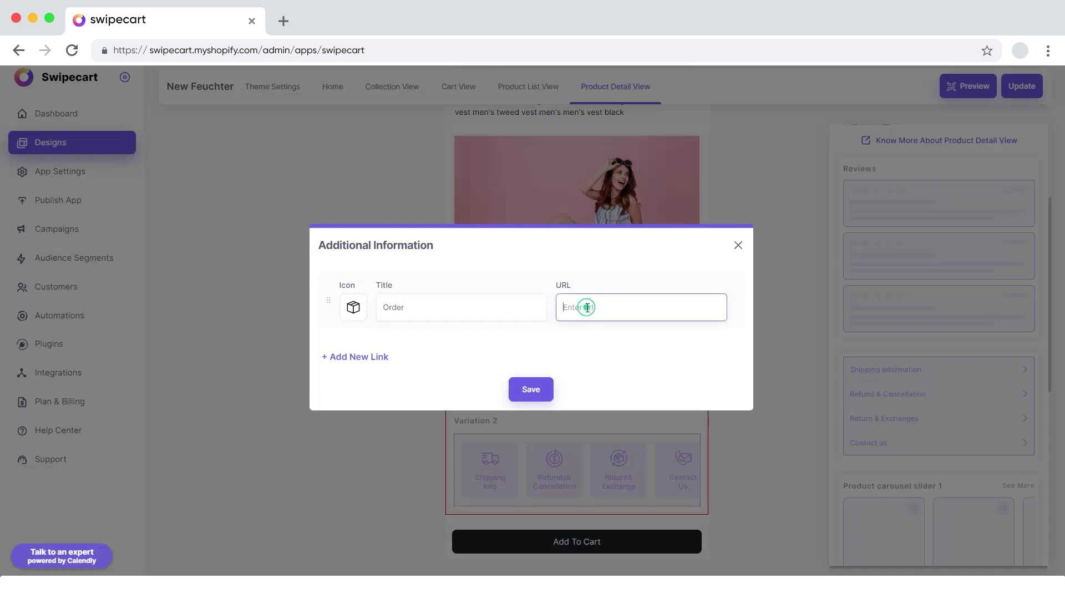
text(https://trentechdigital.com/swipecart)
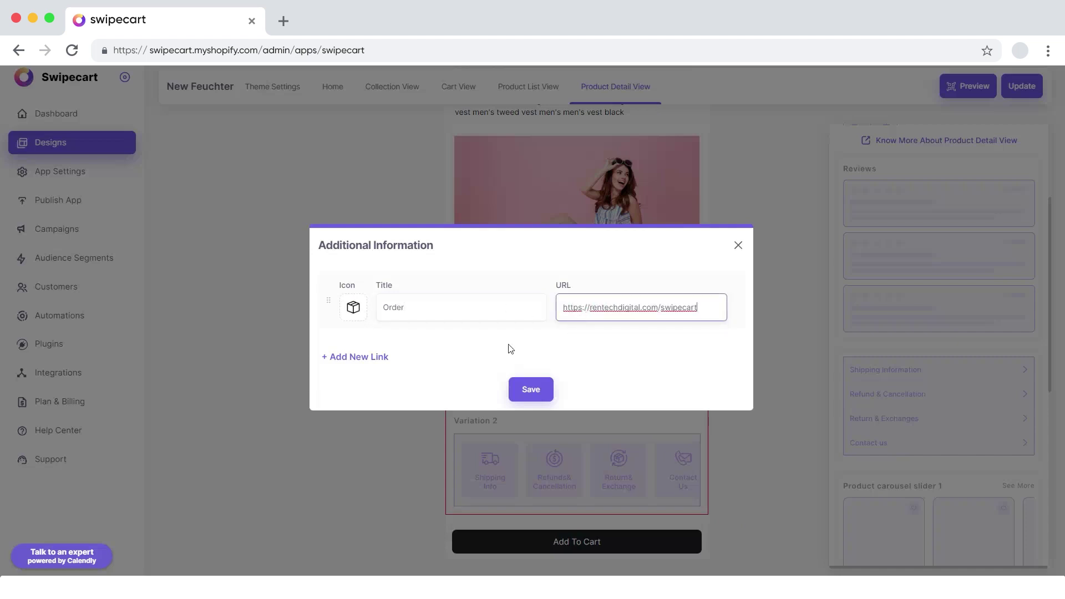
click(364, 358)
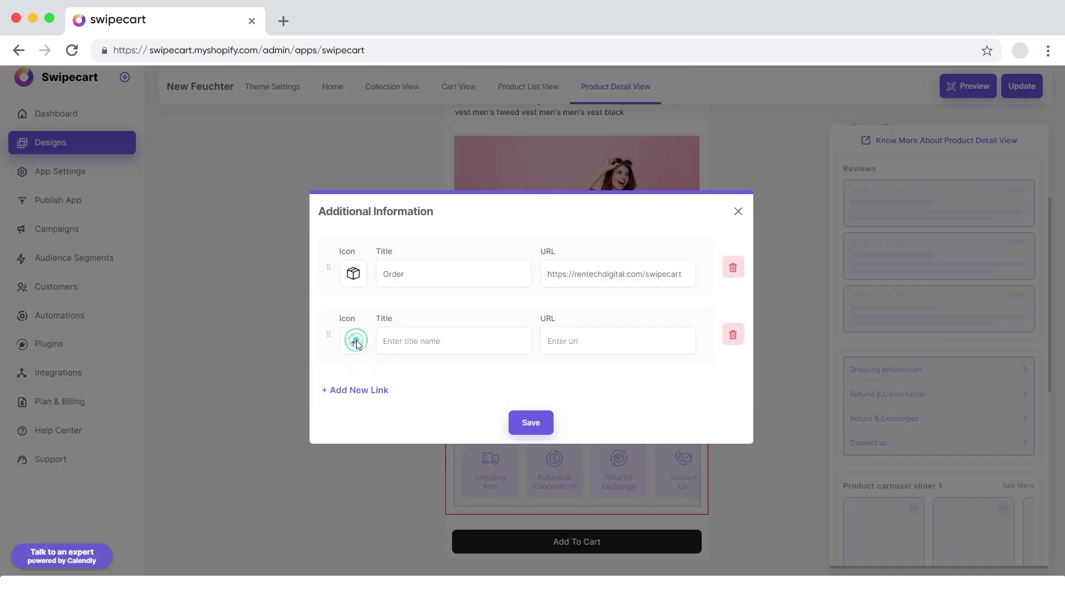
click(356, 341)
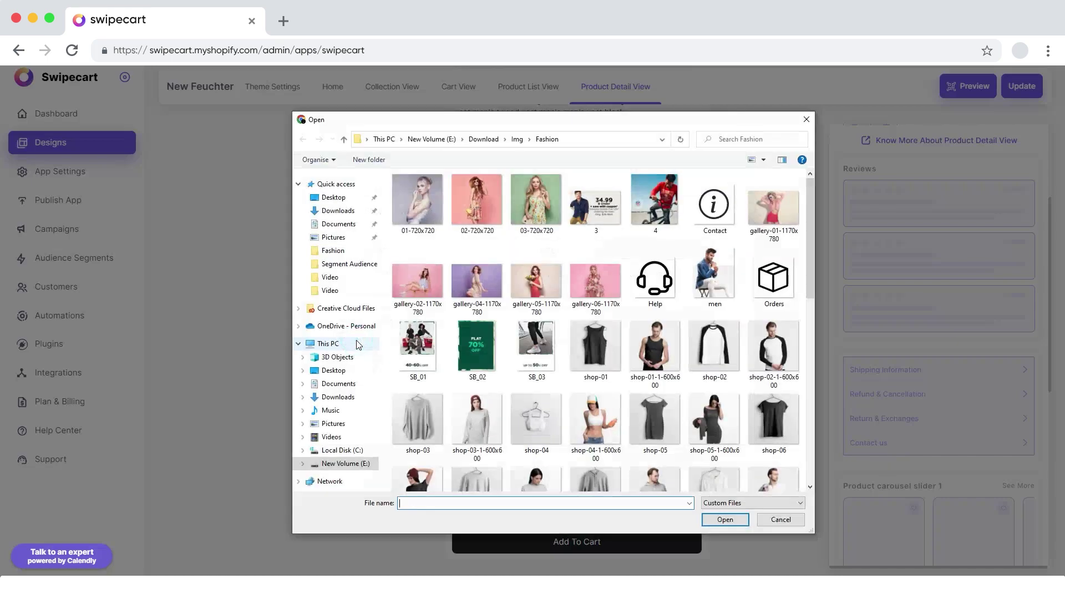
click(721, 219)
click(725, 519)
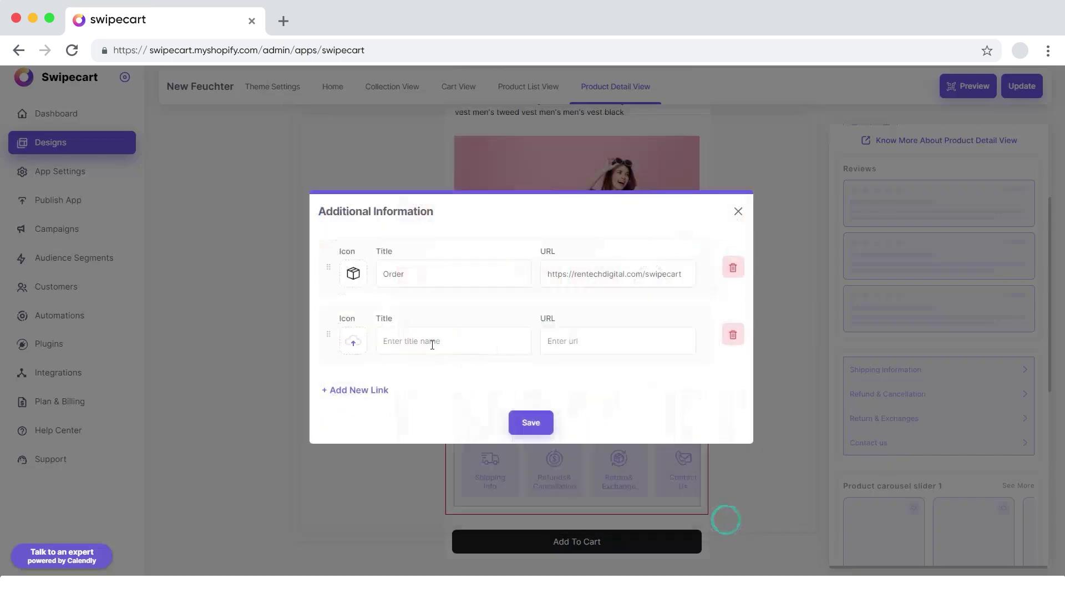
click(432, 344)
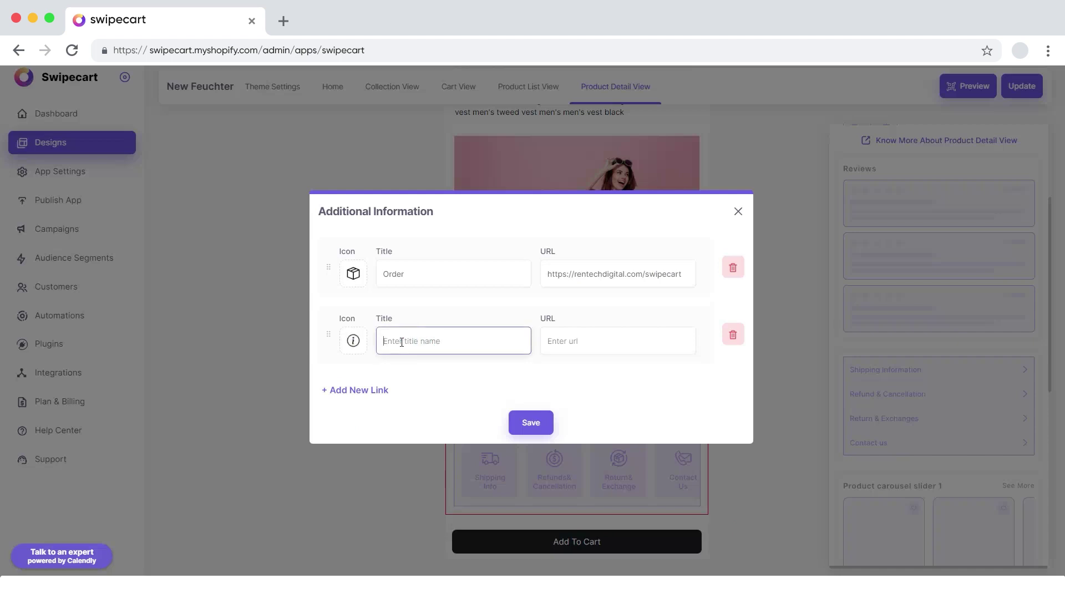
text(Contact)
click(587, 339)
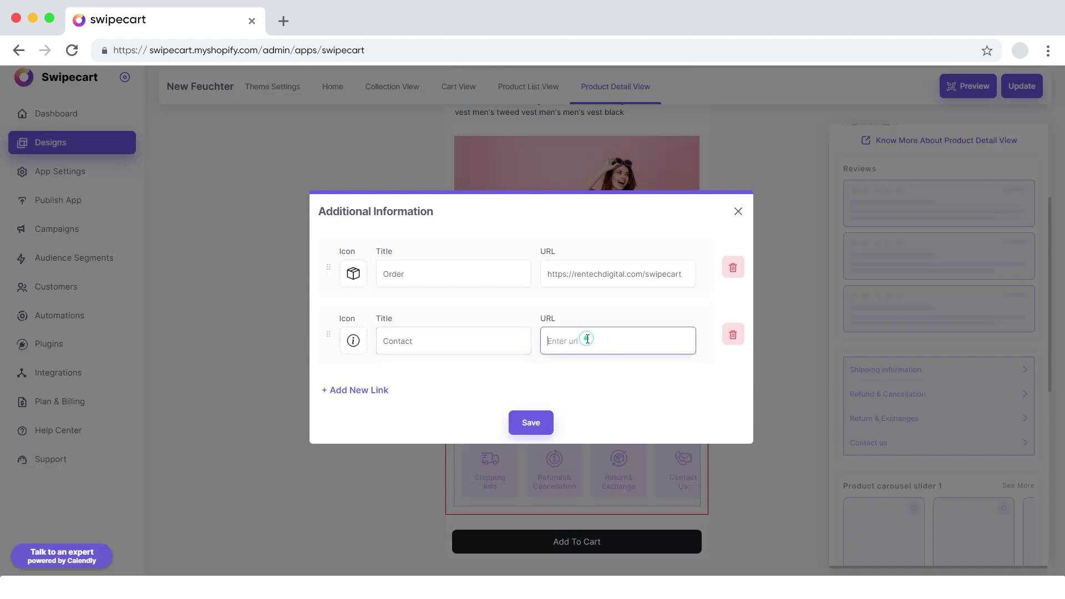
text(https://rentechdigital.com/swipecart)
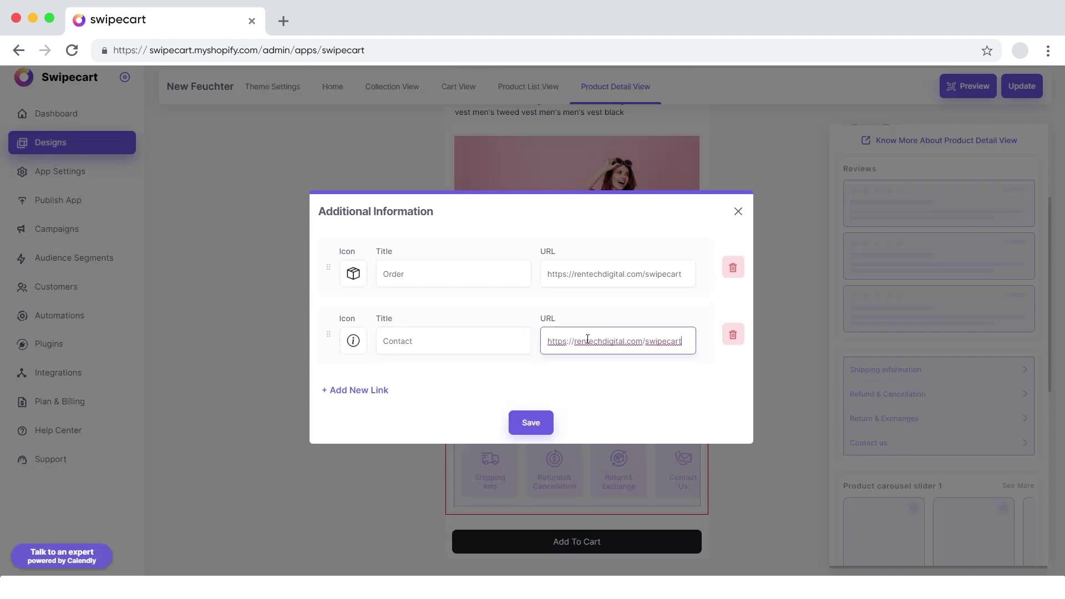
click(533, 425)
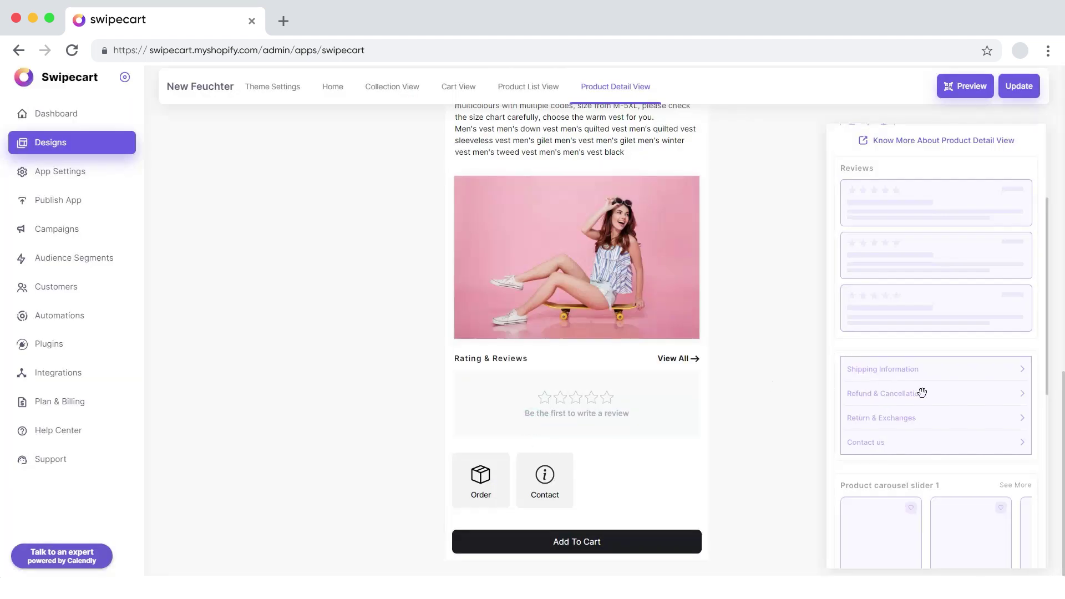
Step: Add the product carousel block between the banner and Rating & Reviews, and change its view to Product grid widget 11
scroll(922, 393, down, 4)
drag(920, 338, 574, 388)
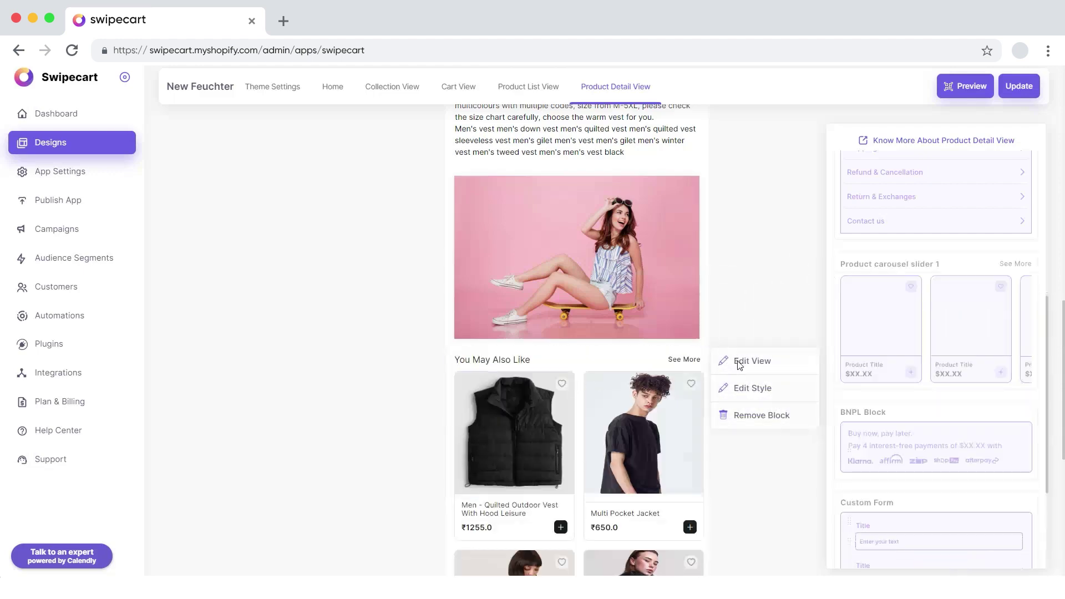
click(740, 365)
scroll(555, 293, down, 6)
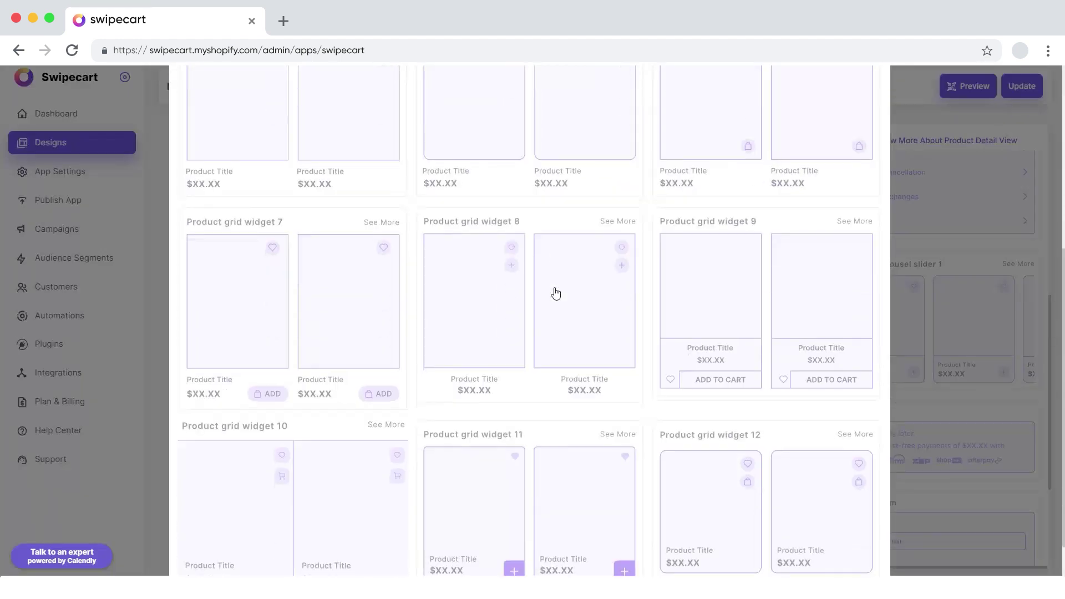
scroll(555, 293, down, 1)
click(527, 447)
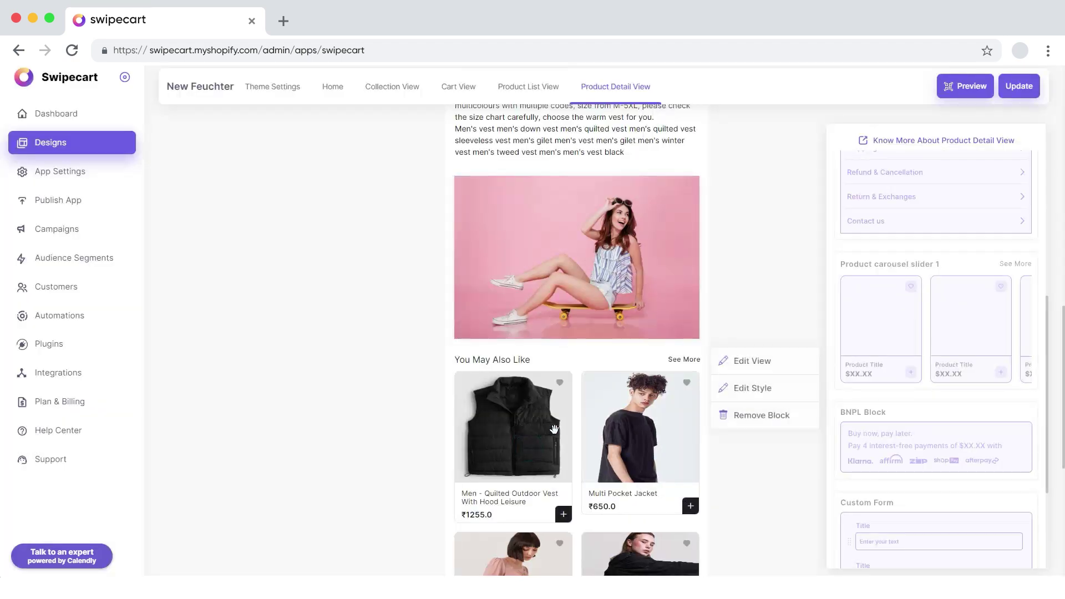
Step: Set the You May Also Like block's images to Cover and its additional products button text to See All
scroll(588, 388, down, 2)
click(753, 277)
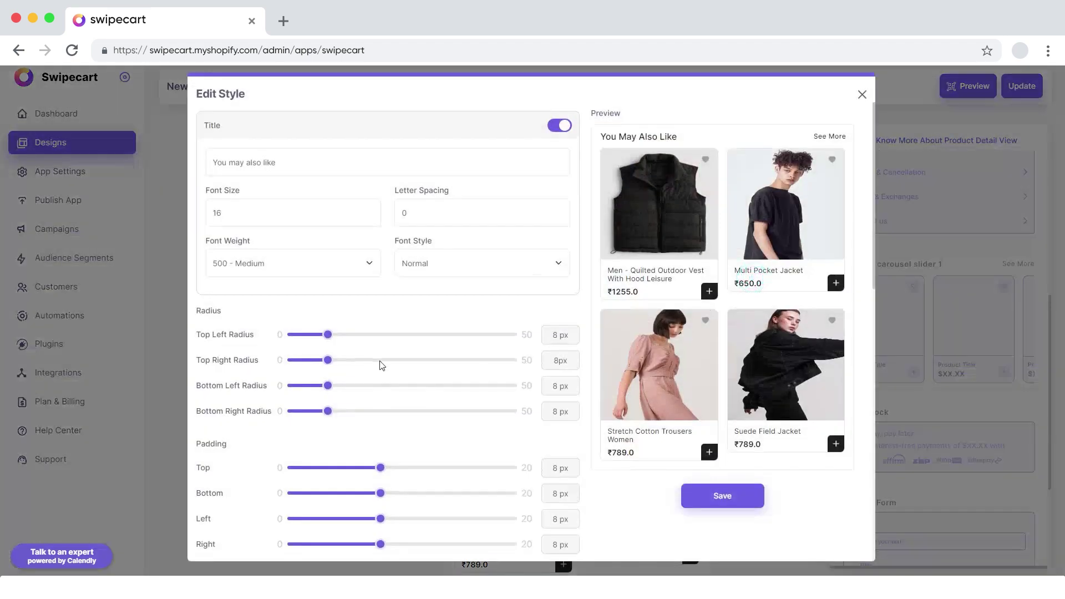
scroll(404, 347, down, 5)
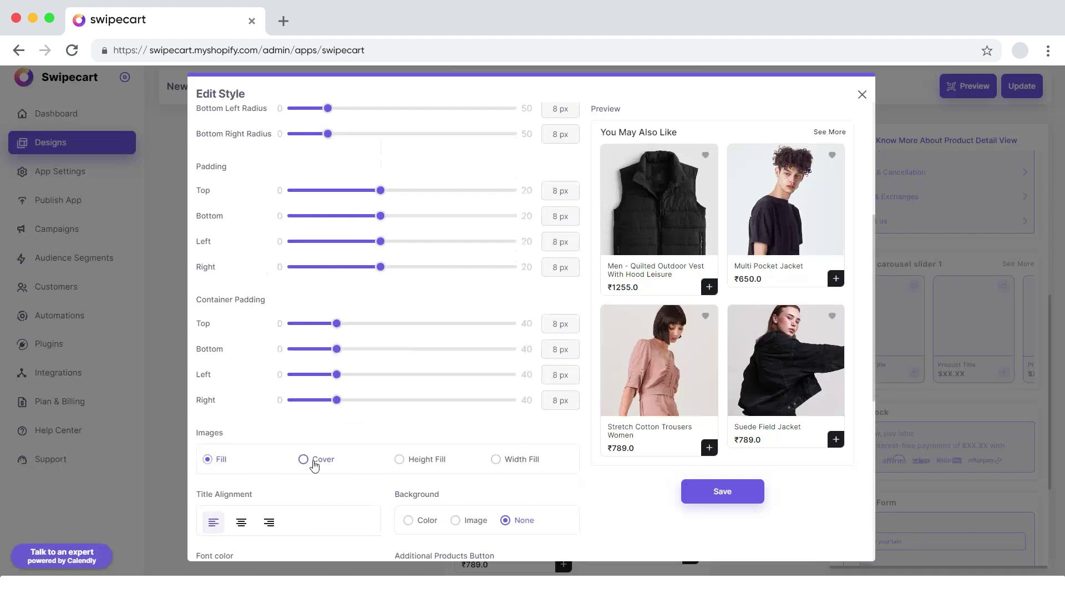
click(304, 459)
scroll(353, 470, down, 4)
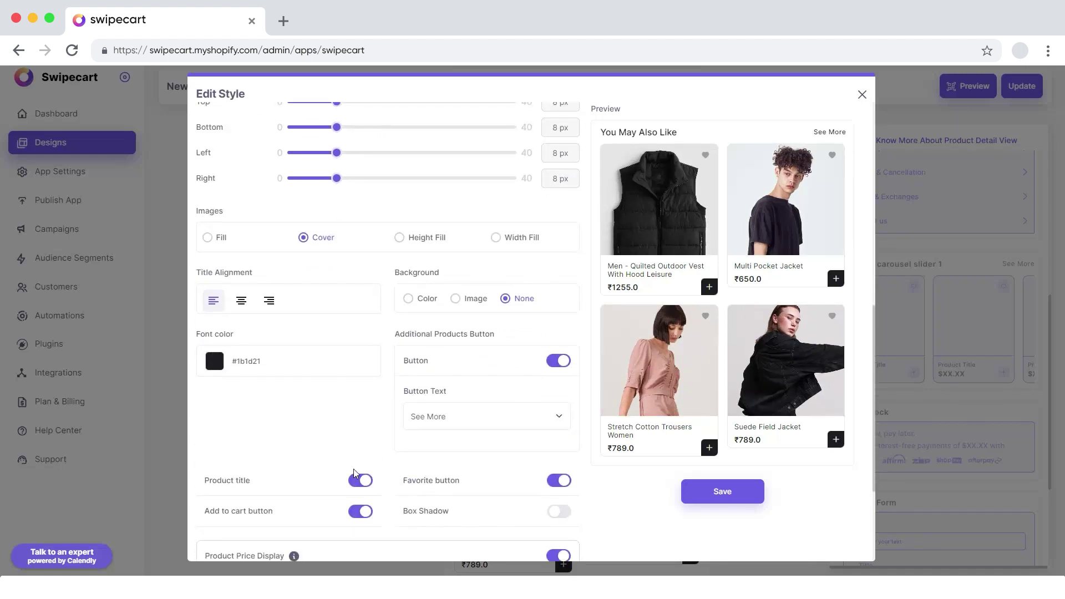
click(449, 419)
click(449, 434)
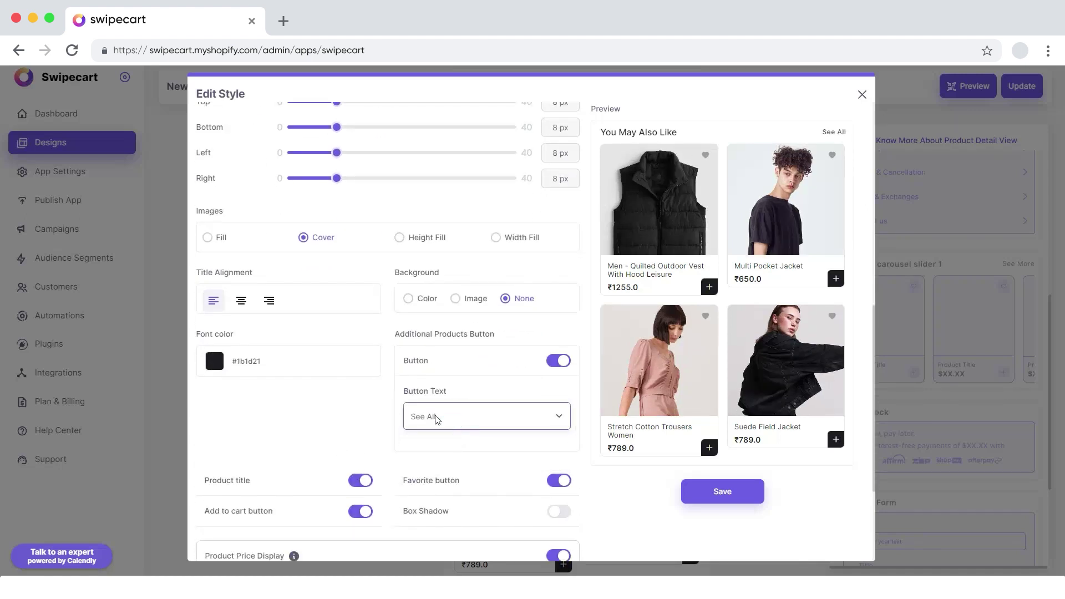
Step: Try turning the additional products button off and Box Shadow on, restoring each setting
click(562, 371)
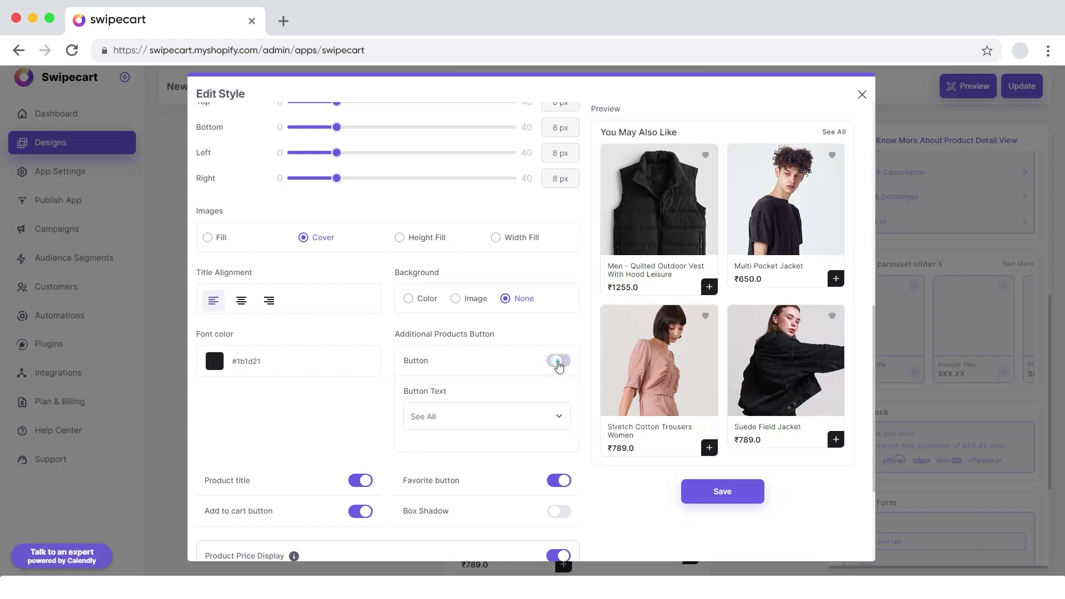
click(559, 362)
scroll(460, 455, down, 3)
click(559, 345)
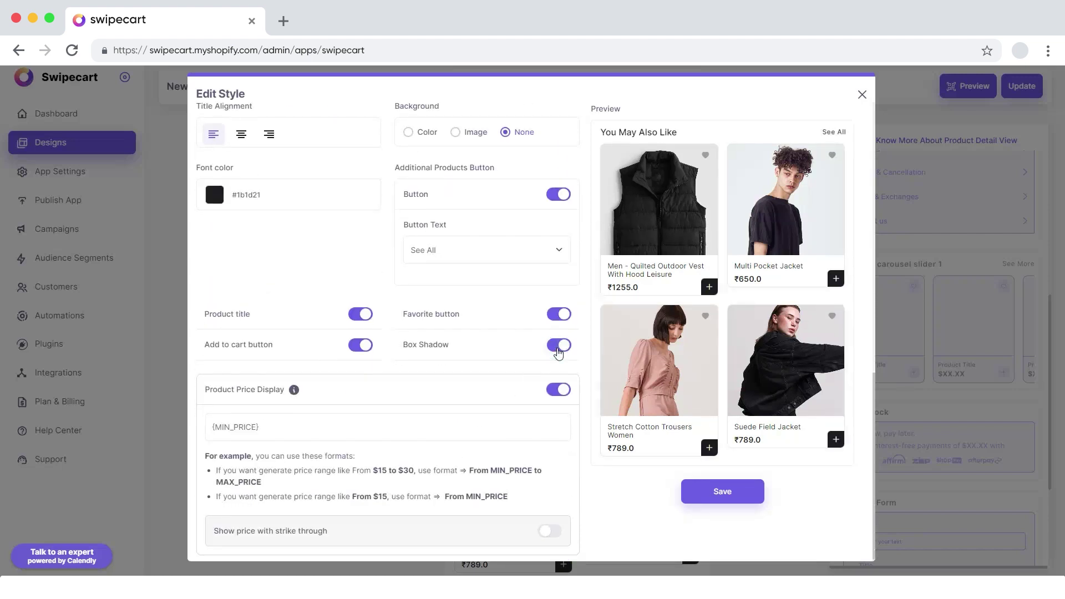
click(558, 345)
Step: Enable the strike-through price and select the variant with the price first and a rectangular green 50% off badge
scroll(558, 352, down, 1)
click(552, 528)
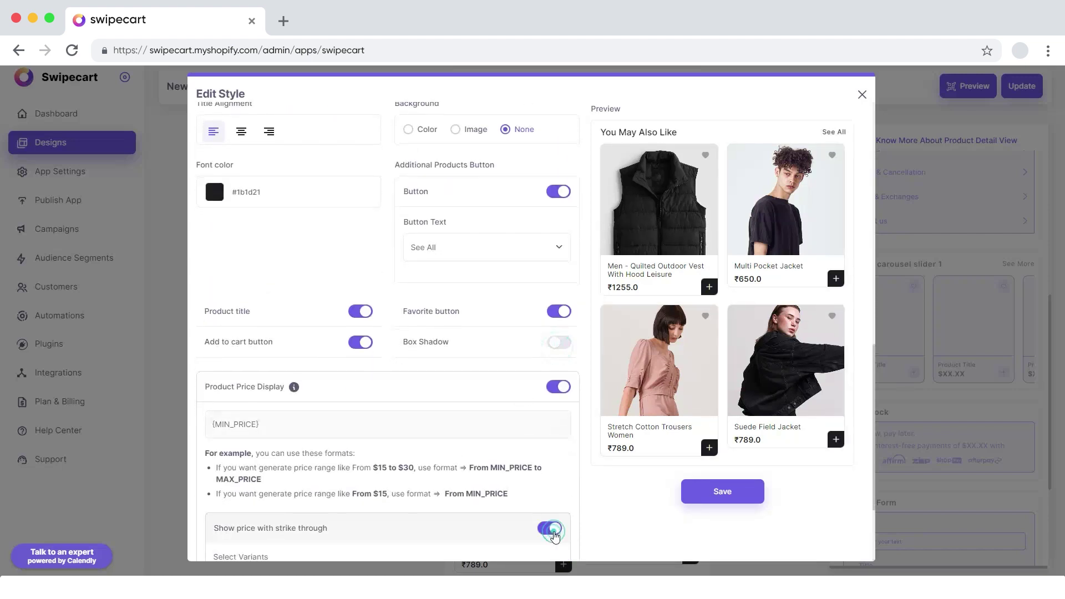
scroll(499, 488, down, 3)
click(520, 481)
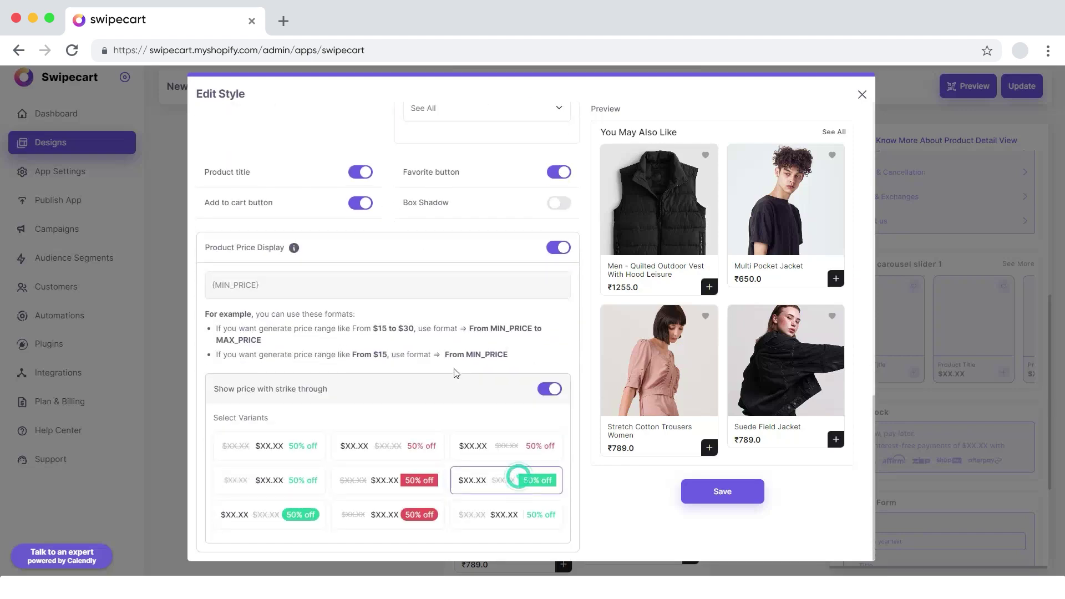
Step: Set the You May Also Like title's font size to 14 and save the block's style
scroll(456, 369, up, 10)
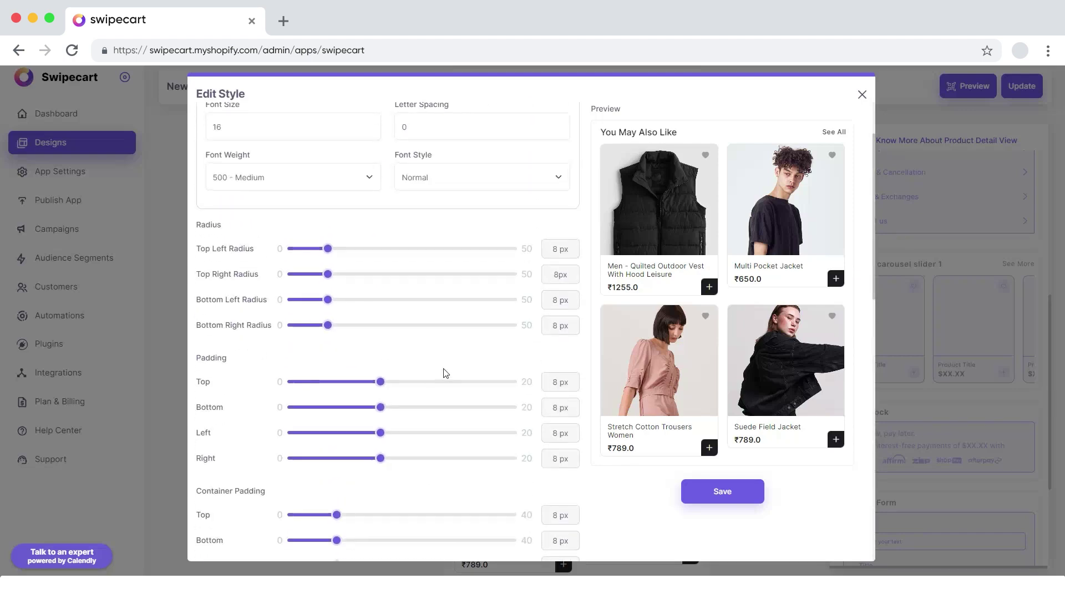
scroll(444, 374, up, 3)
double_click(217, 214)
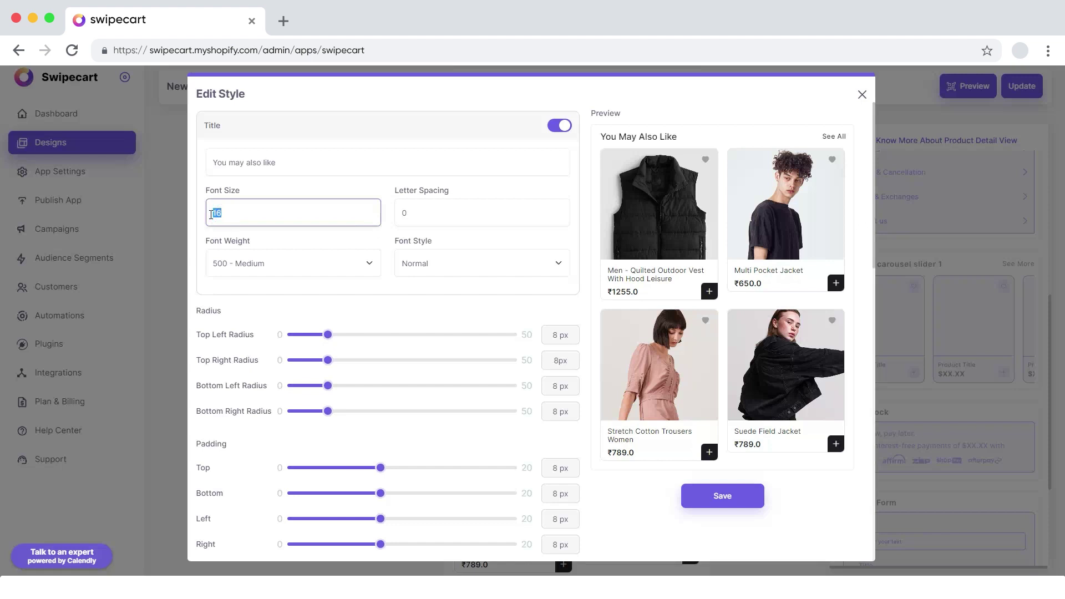
text(14)
click(724, 502)
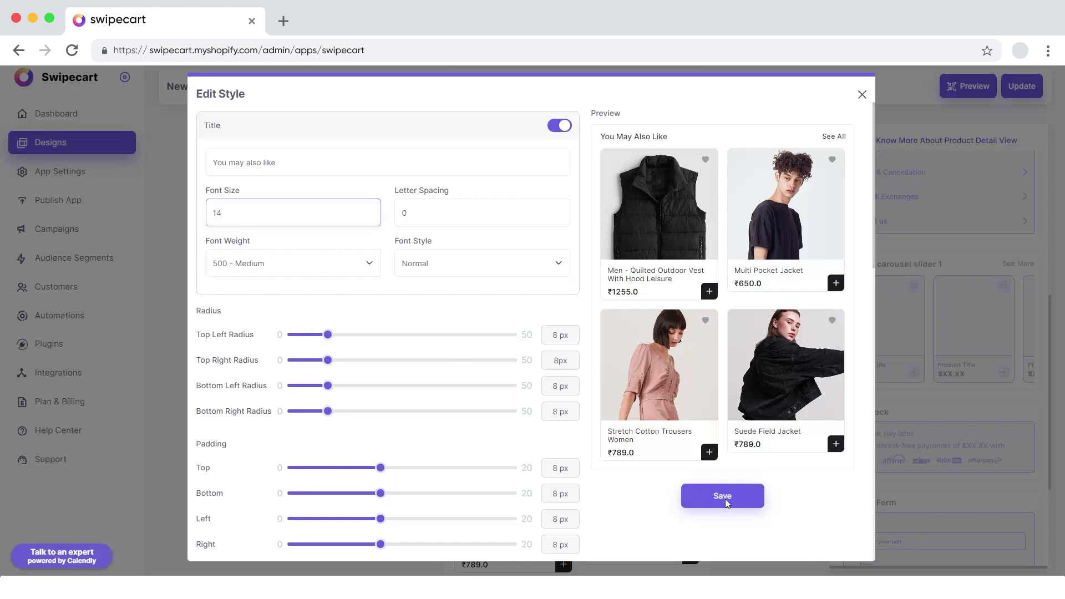
Step: Add the BNPL block between Rating & Reviews and the Order and Contact links
scroll(748, 456, down, 3)
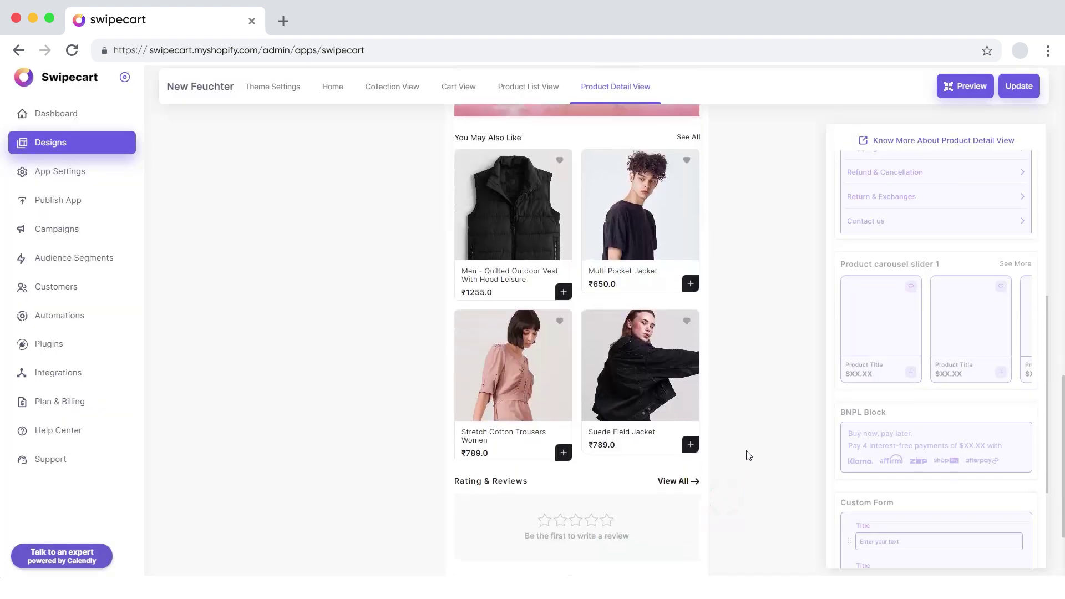
scroll(755, 446, down, 1)
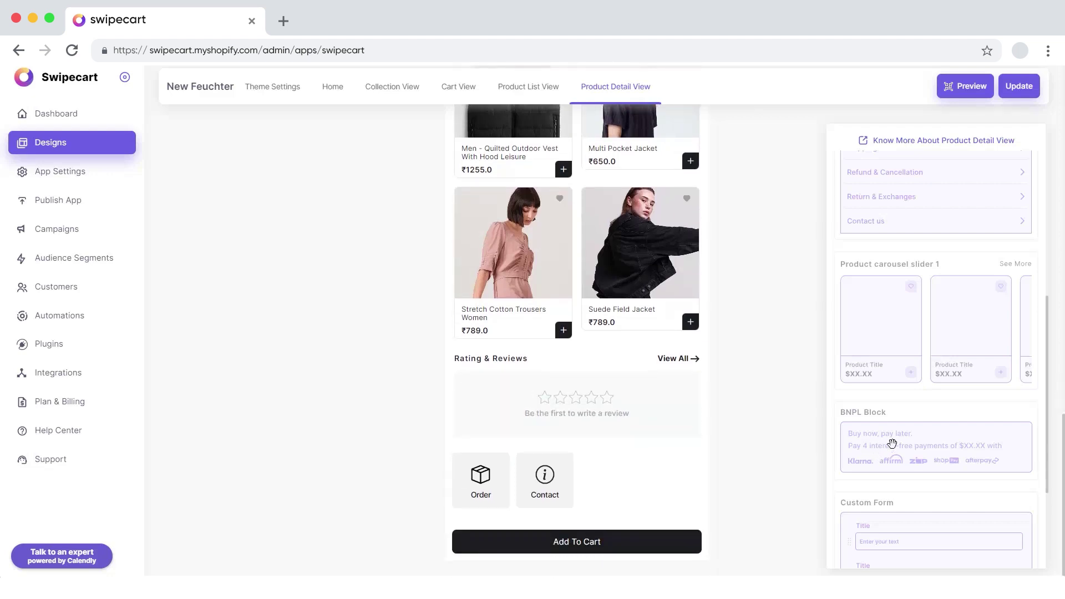
drag(886, 442, 547, 493)
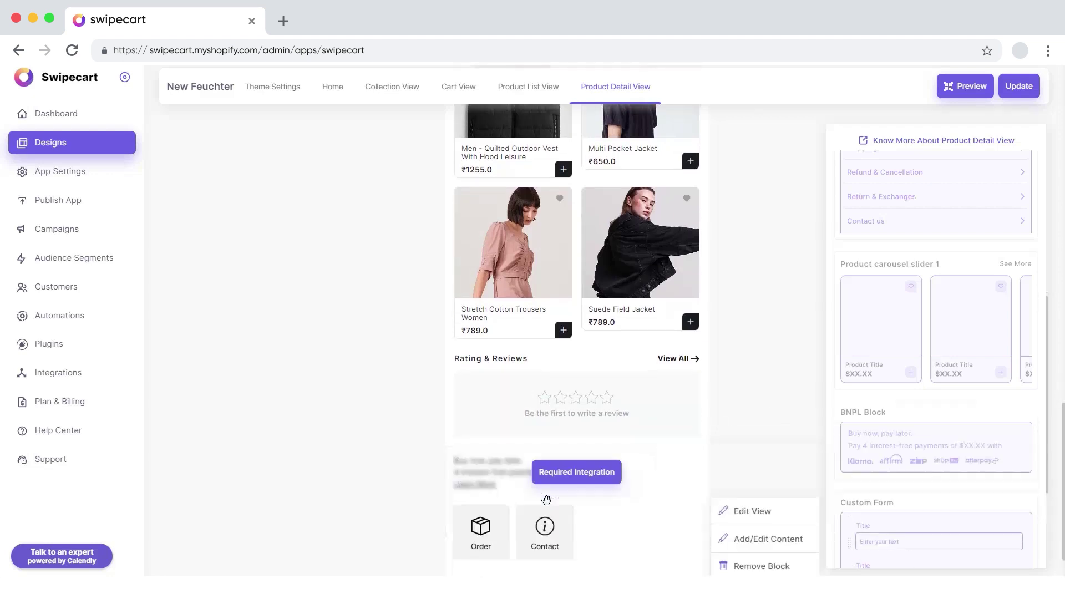
Step: Choose Afterpay as the BNPL block's payment method, keep its default text, and save the block's style
scroll(595, 498, down, 2)
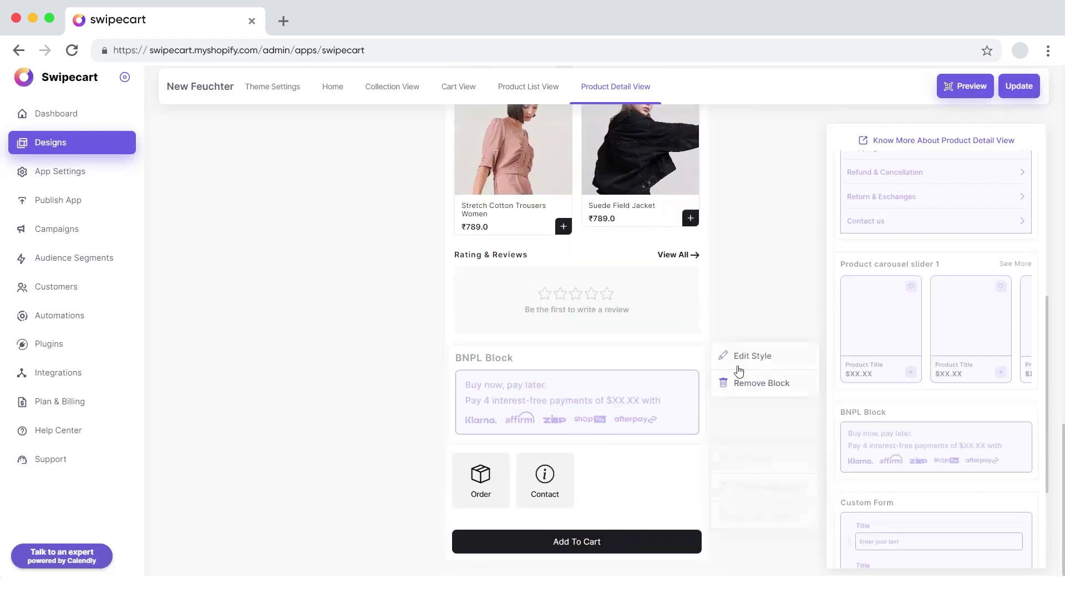
click(738, 371)
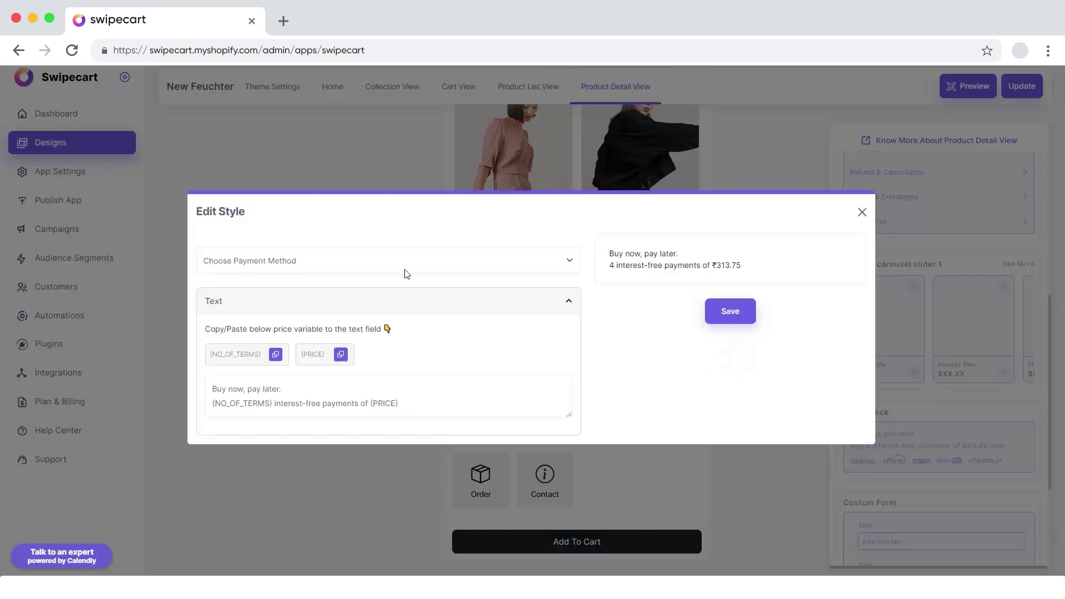
click(569, 267)
click(460, 283)
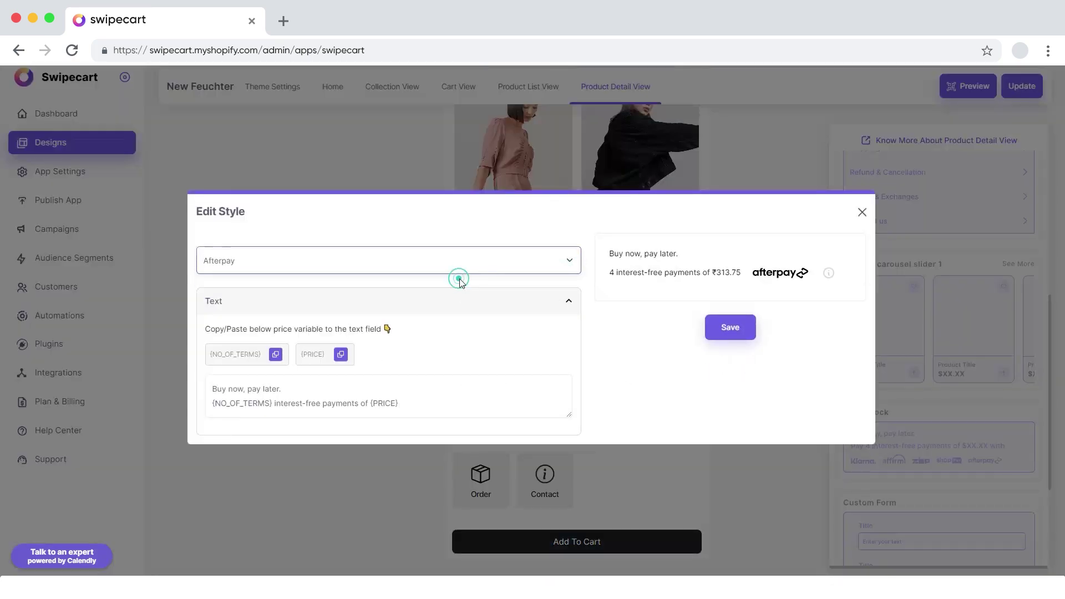
click(558, 302)
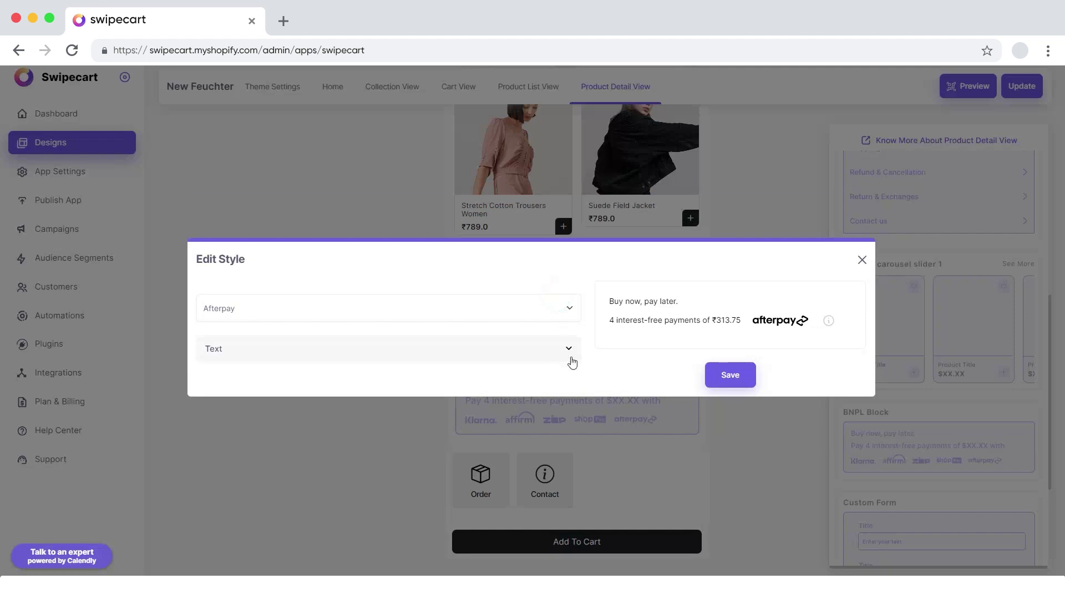
click(569, 348)
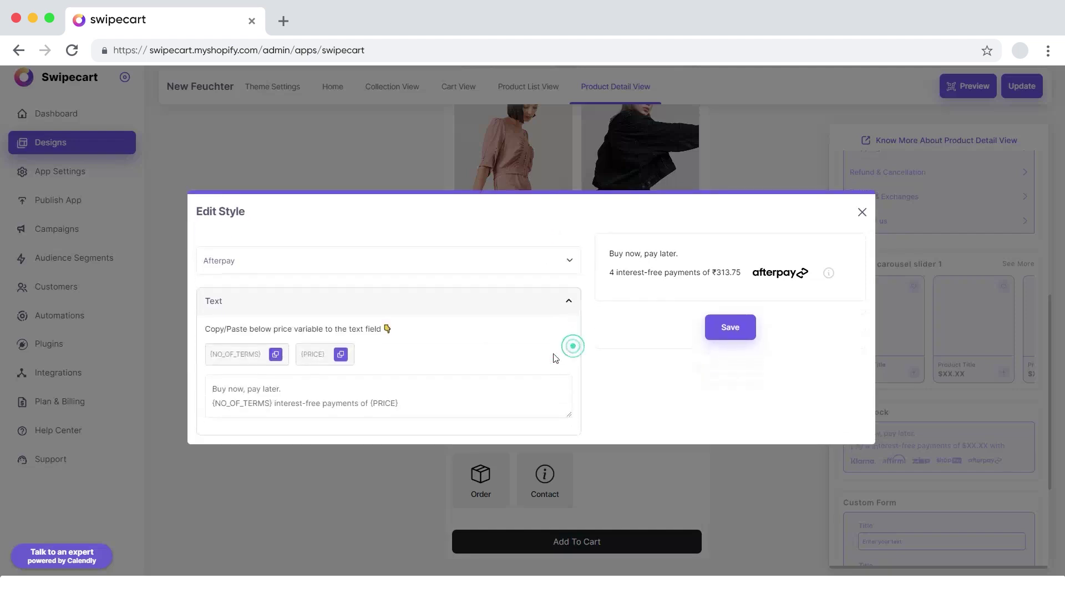
click(736, 327)
Step: Add the Custom Form block between the BNPL block and the Order and Contact links
scroll(896, 473, down, 3)
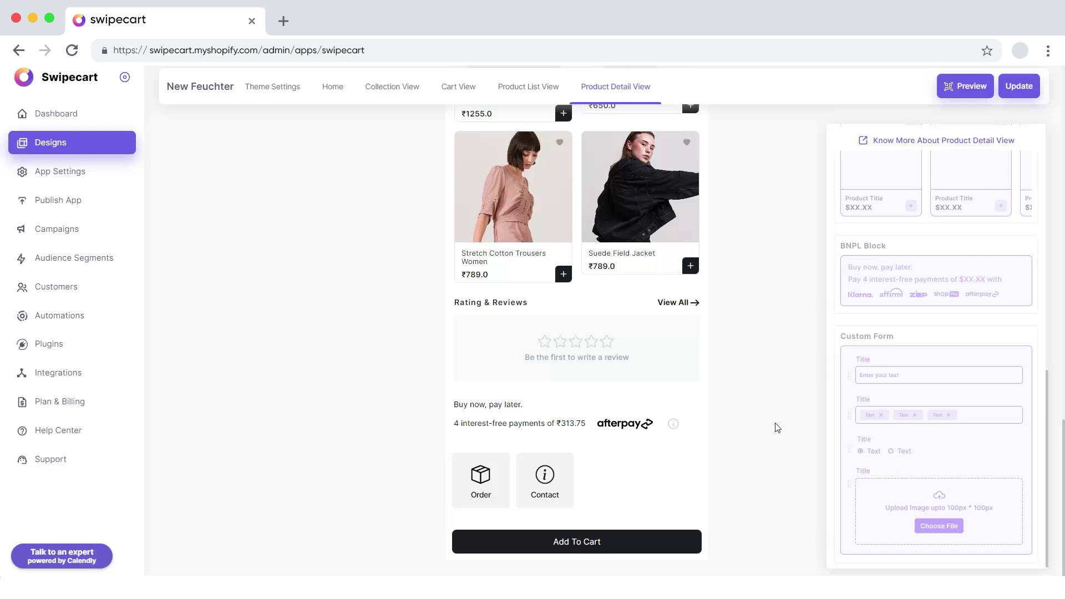
drag(912, 411, 584, 501)
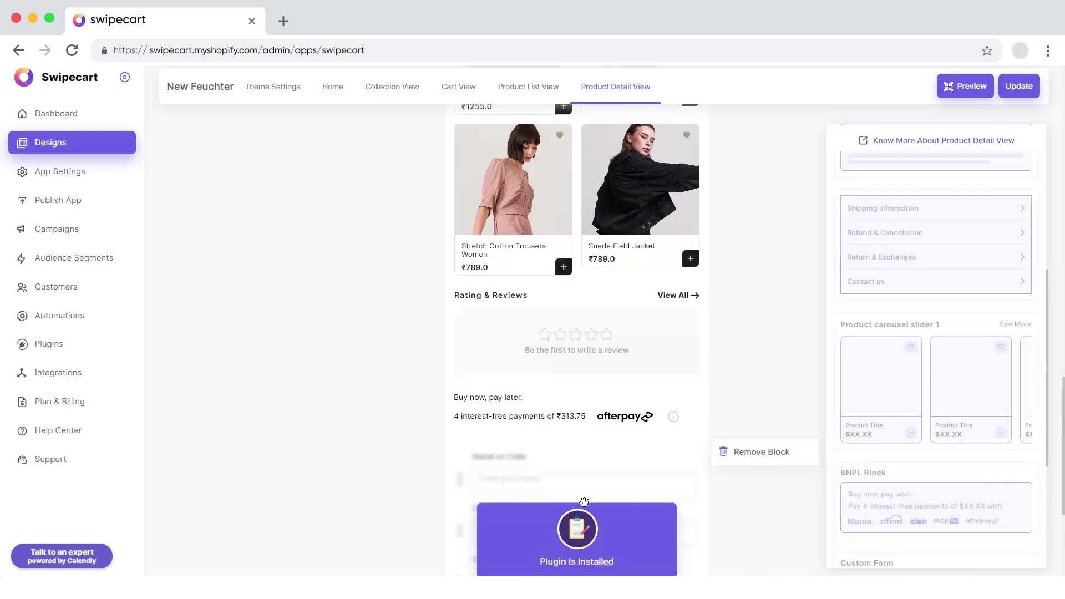
scroll(579, 482, down, 3)
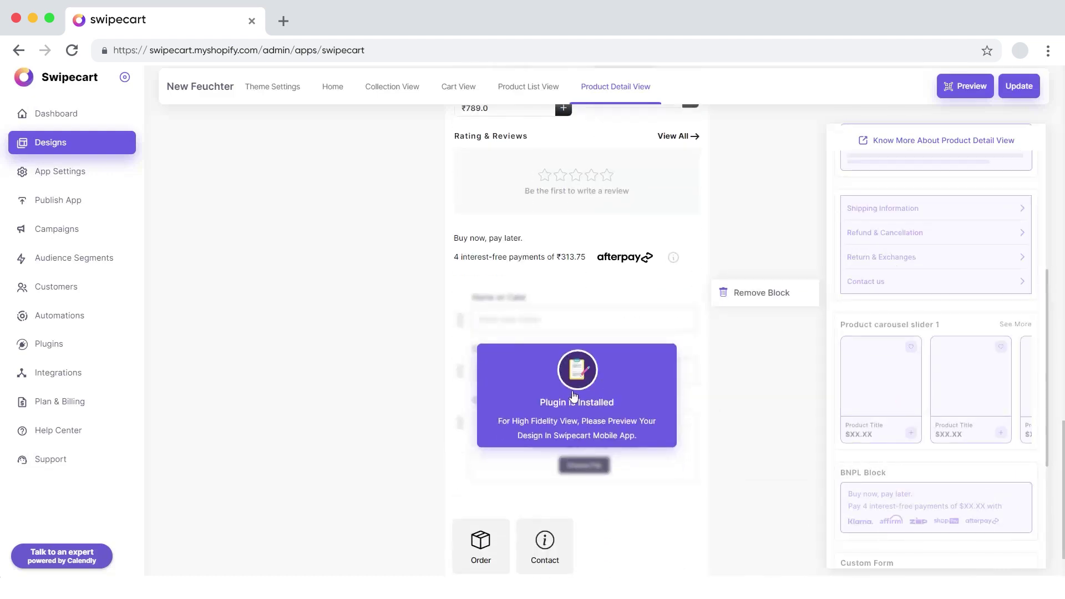
scroll(649, 412, down, 1)
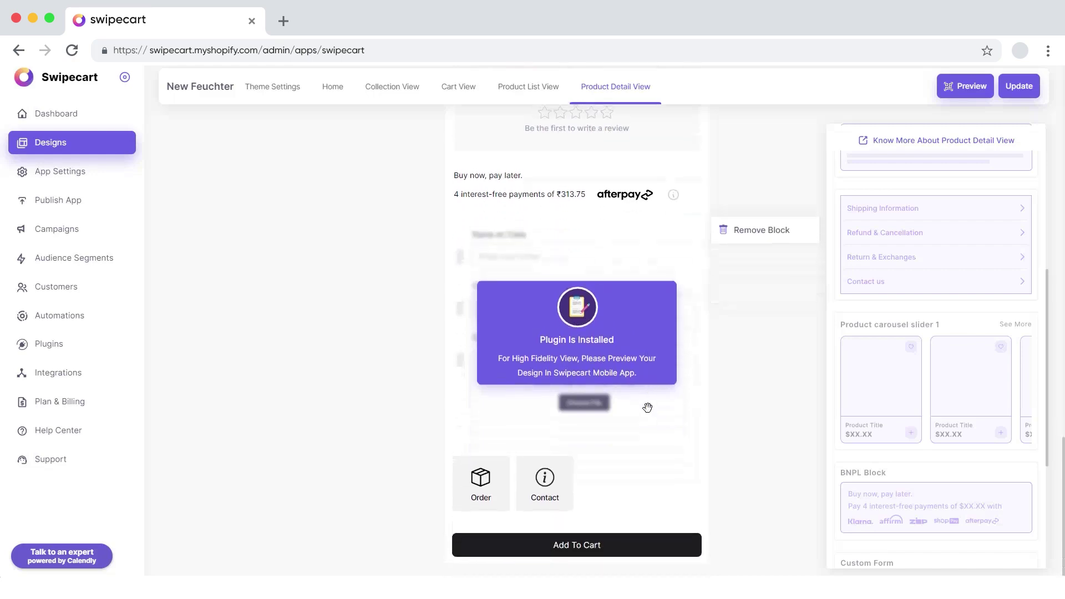
Step: Update the live app with the Product Detail View layout changes, confirm the update, and open the design preview
scroll(649, 411, up, 13)
scroll(649, 411, up, 10)
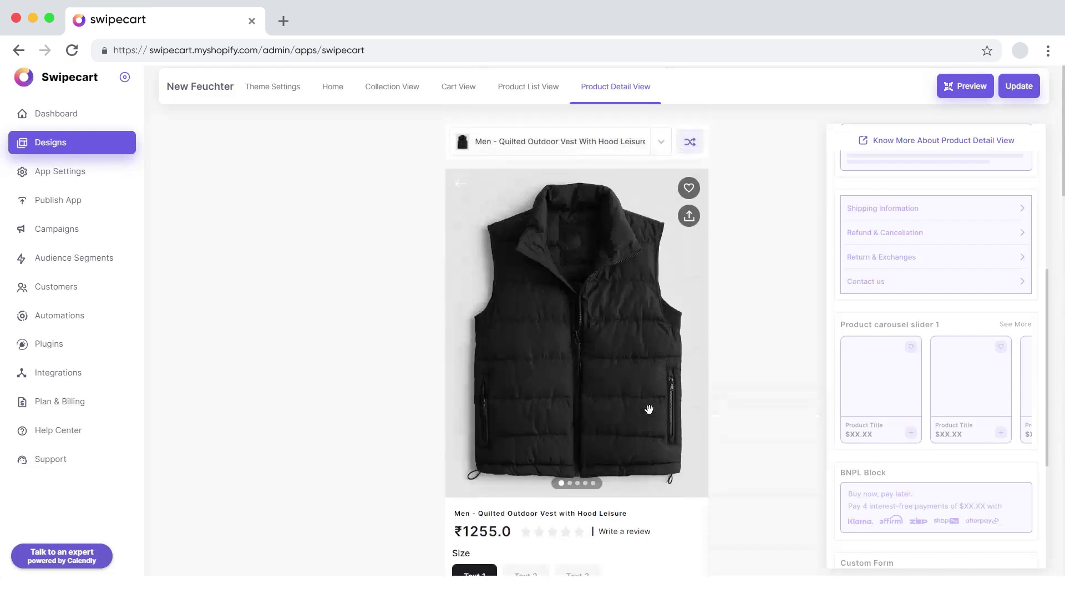
click(1016, 93)
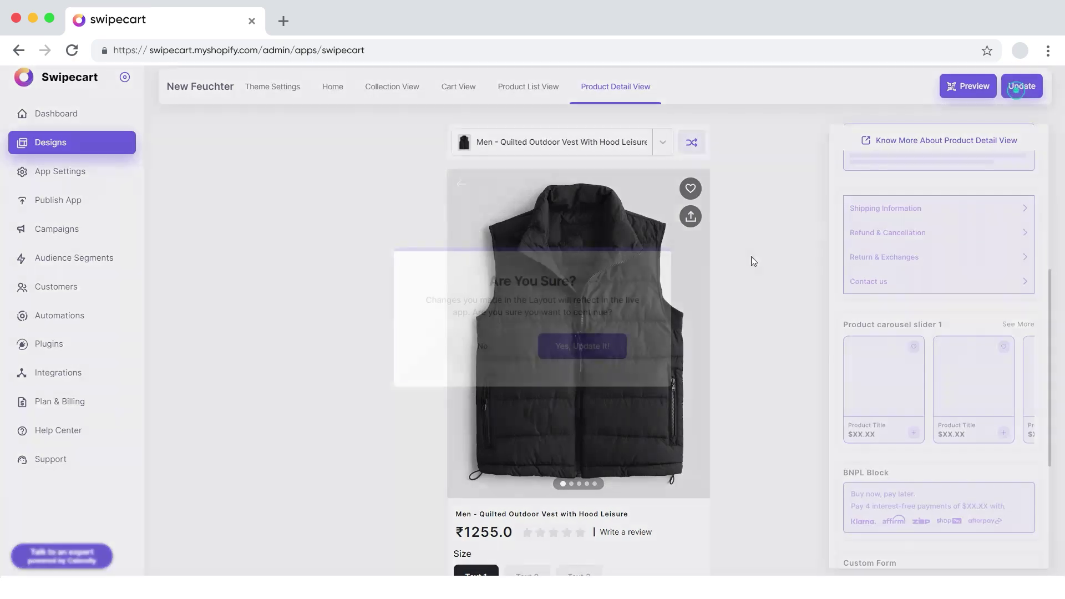
click(590, 344)
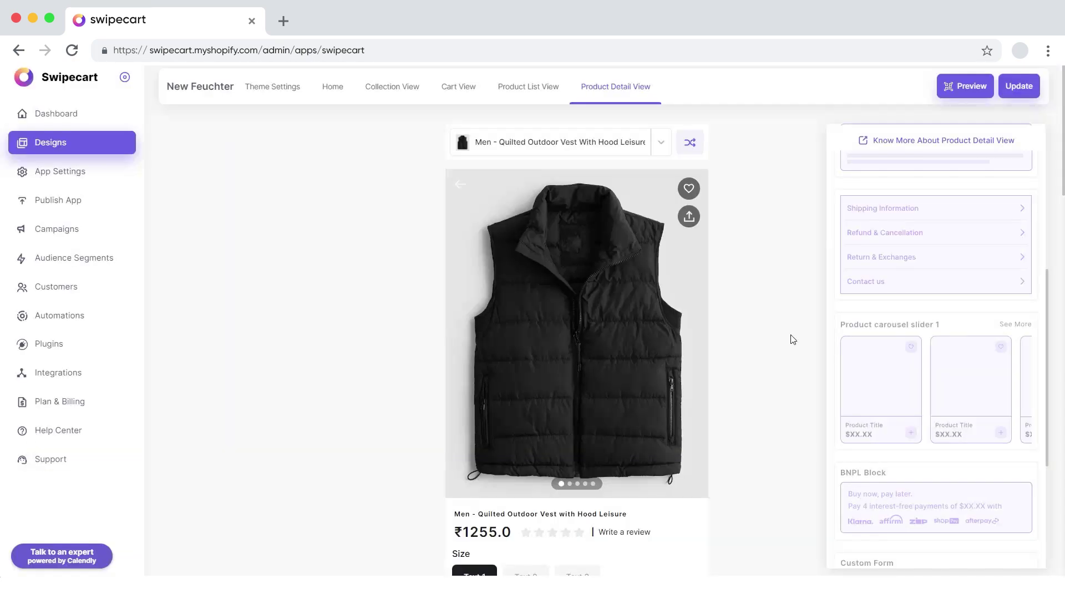
click(970, 89)
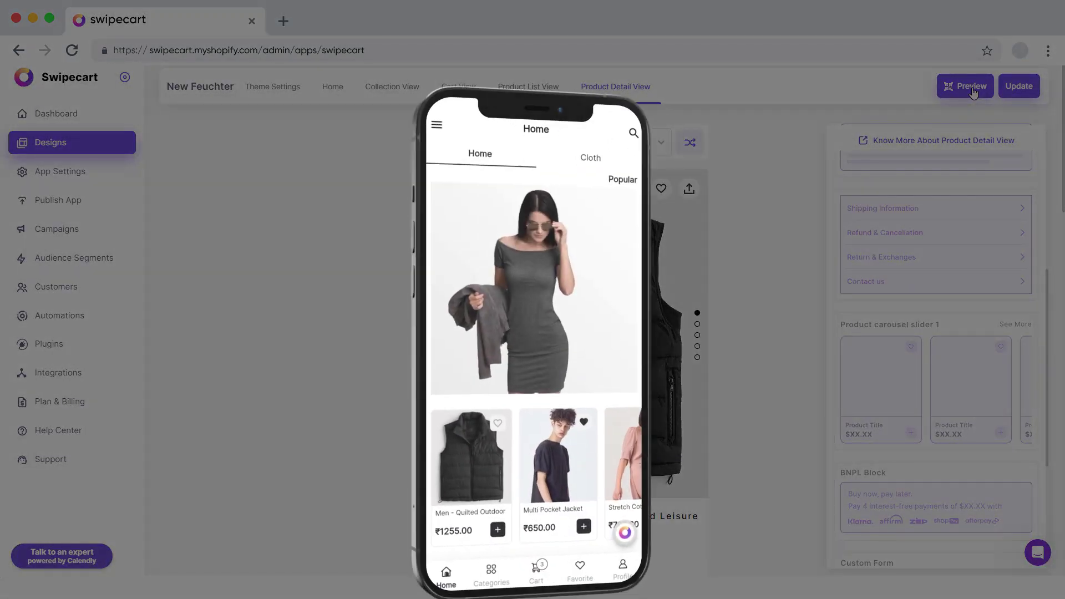